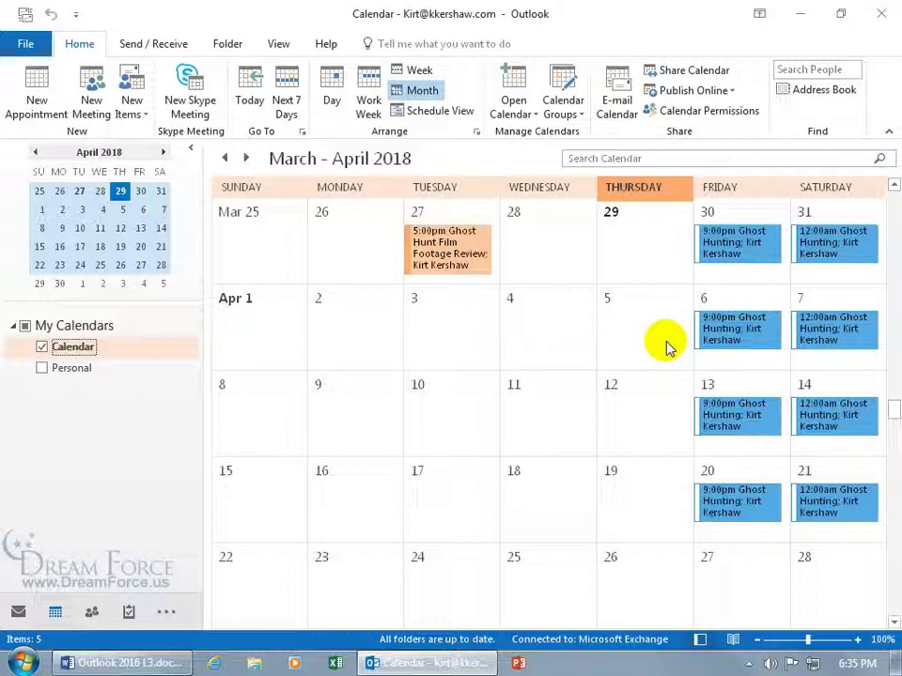
# Open the calendar's permissions, showing Default at Free/Busy time and Anonymous at None.
pyautogui.click(102, 347)
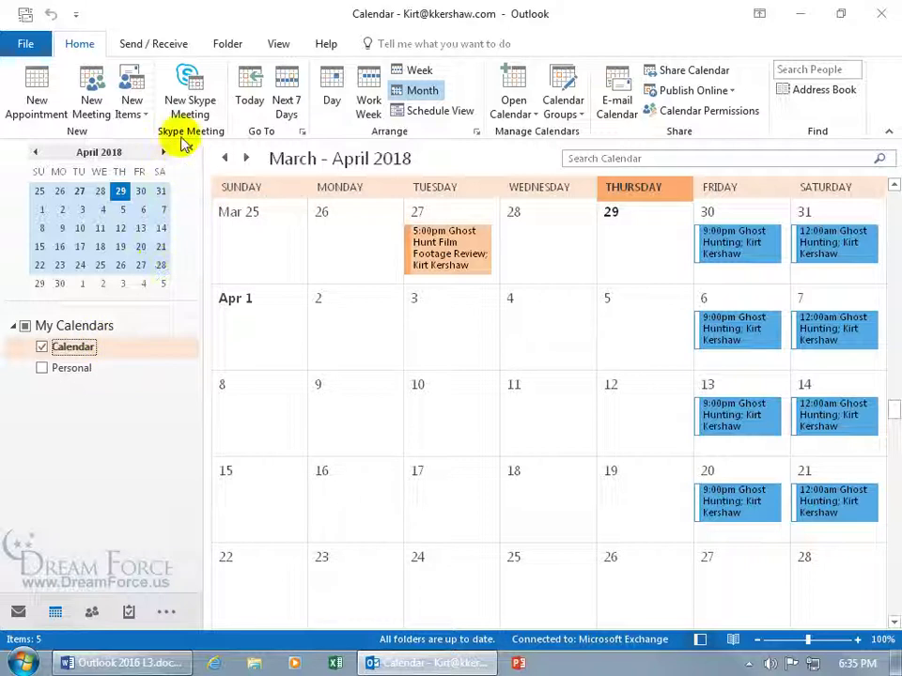
pyautogui.click(695, 110)
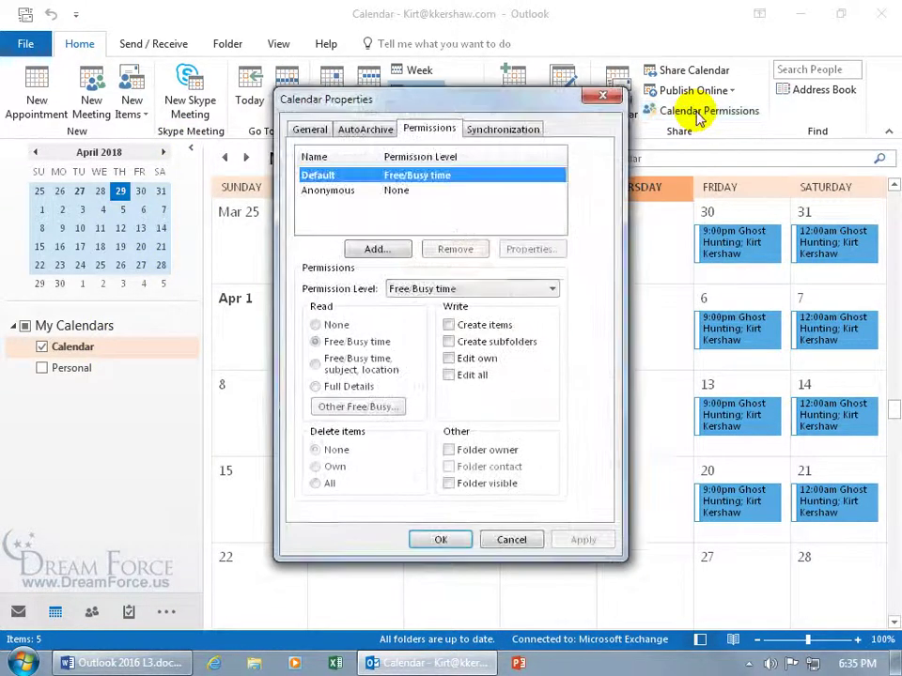
pyautogui.click(604, 98)
pyautogui.rightClick(76, 347)
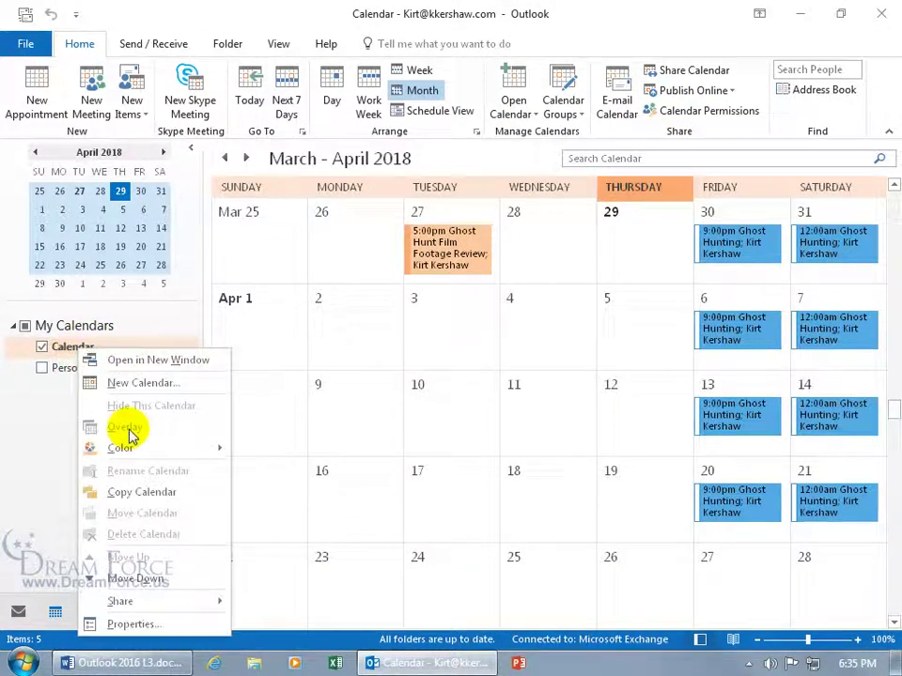
pyautogui.moveTo(151, 597)
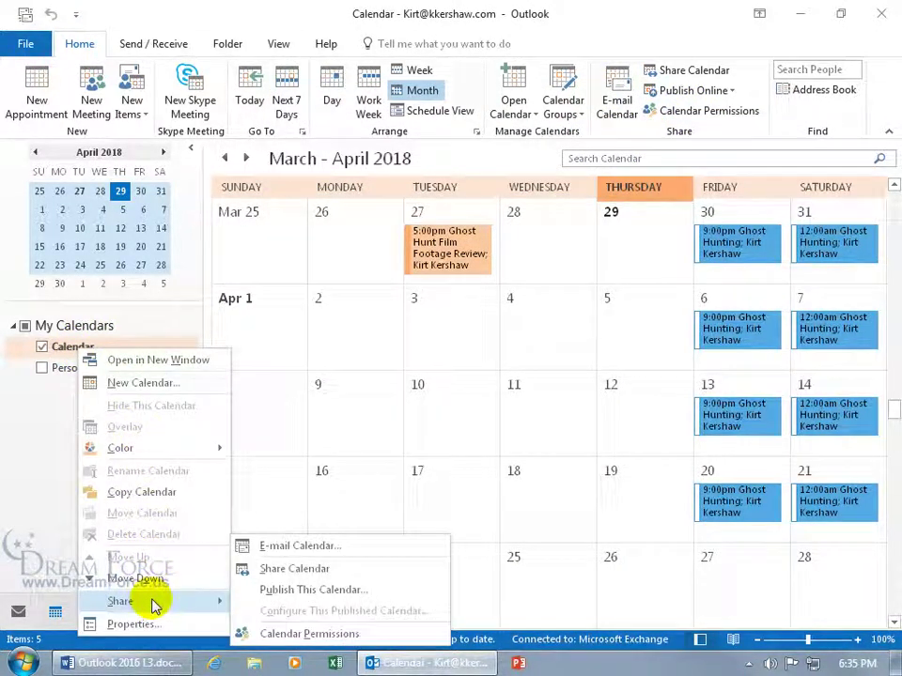
pyautogui.click(310, 634)
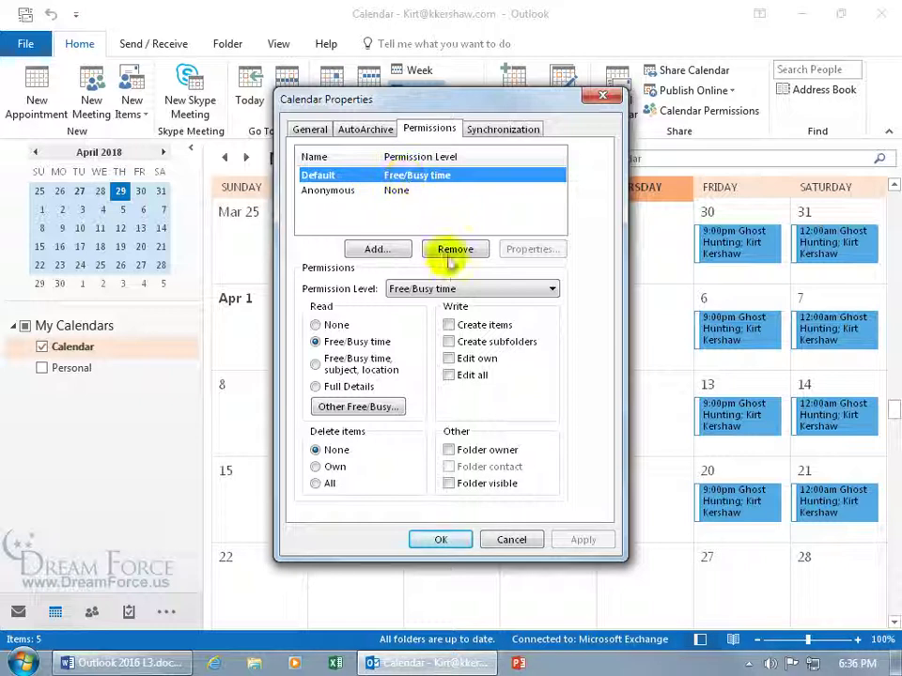
pyautogui.click(473, 291)
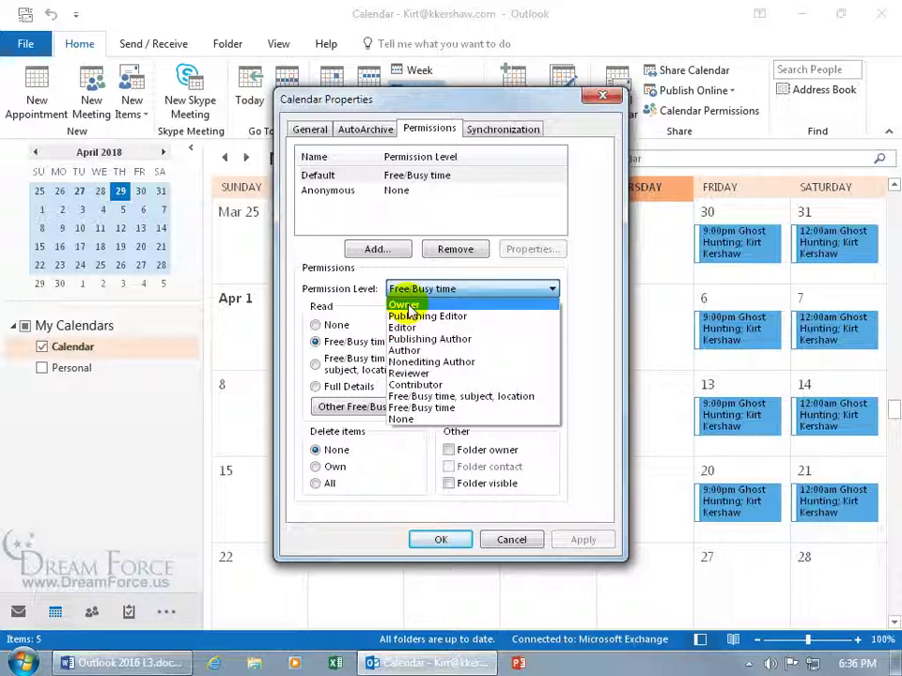
# Add a colleague from the address book to the calendar permissions list at Free/Busy time.
pyautogui.click(382, 262)
pyautogui.click(381, 250)
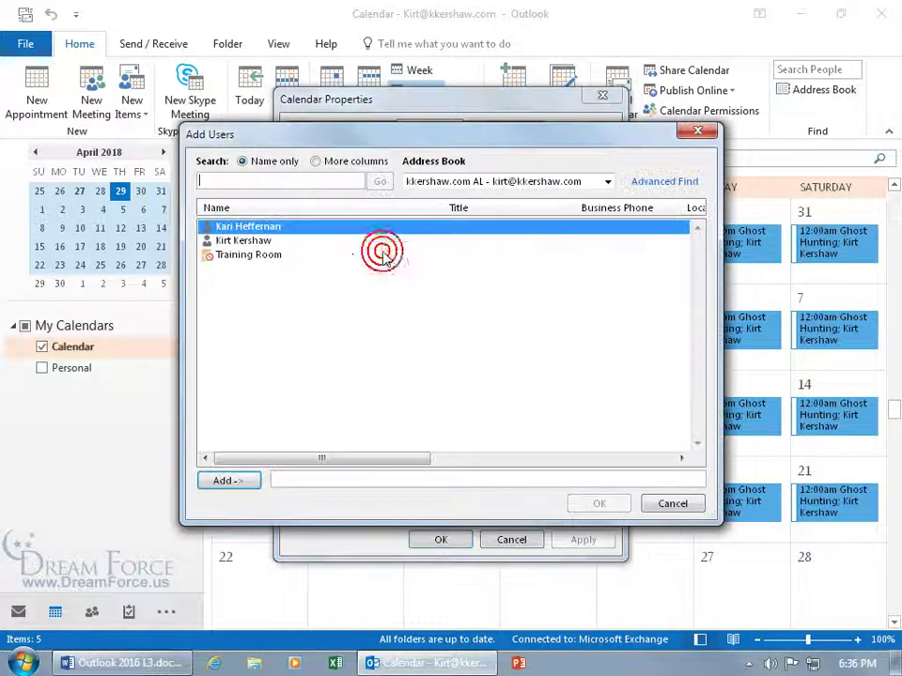
pyautogui.doubleClick(273, 228)
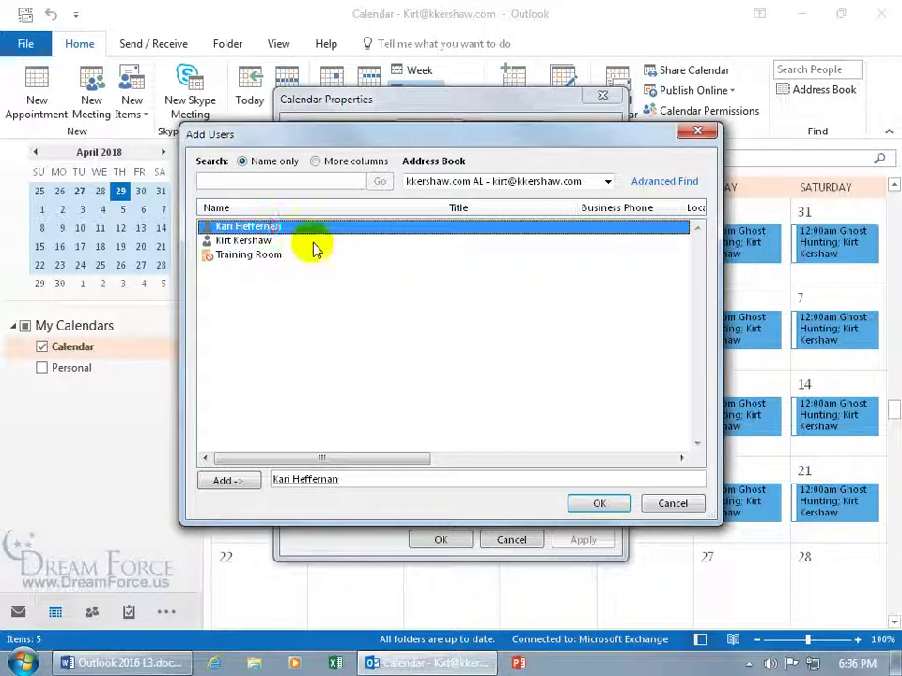
pyautogui.click(599, 506)
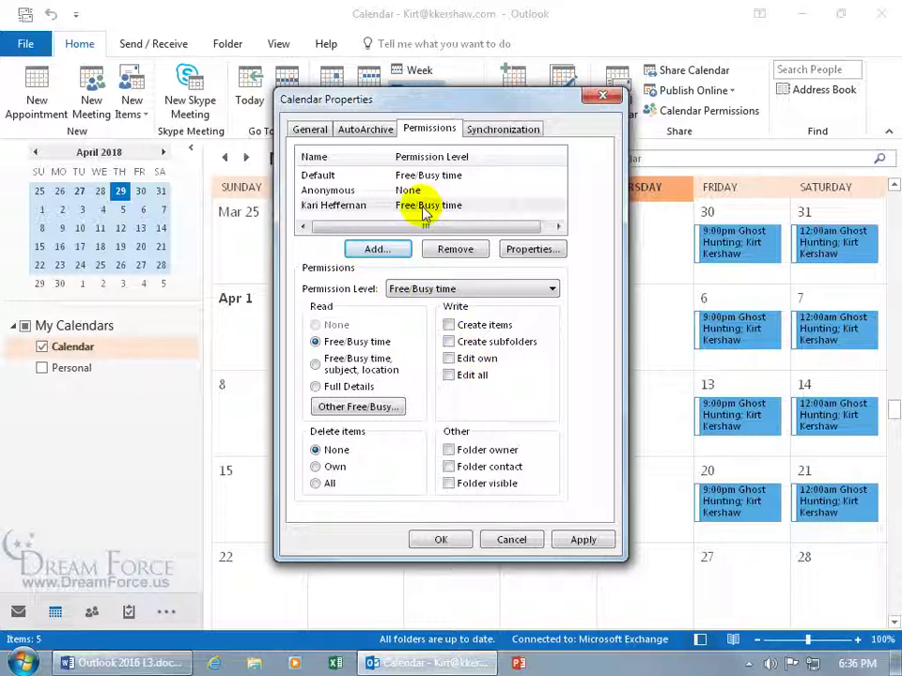
# Raise the added colleague's calendar permission level to Reviewer and save the change.
pyautogui.click(467, 288)
pyautogui.click(365, 289)
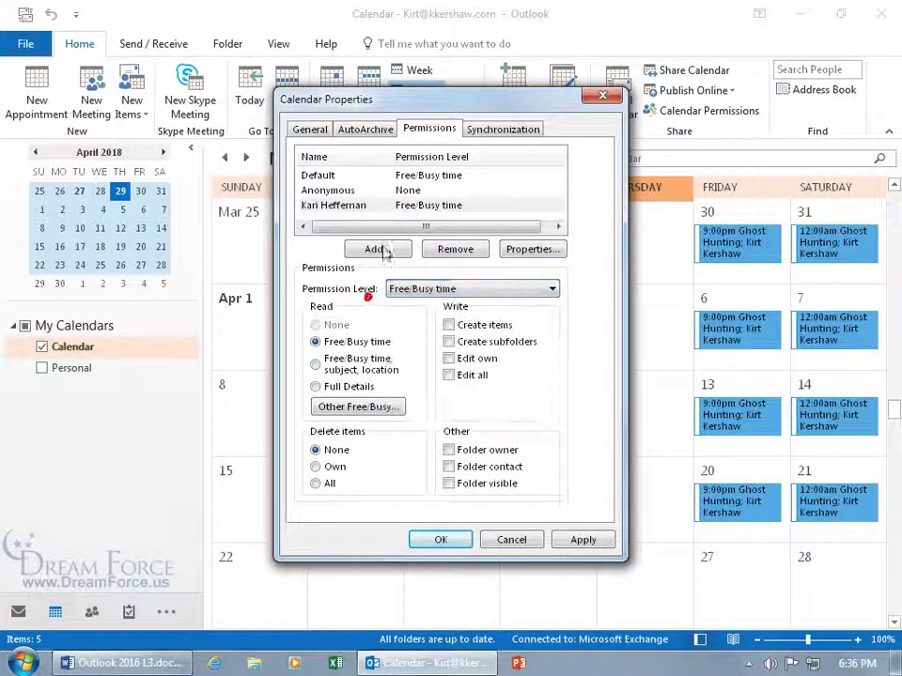
pyautogui.click(406, 205)
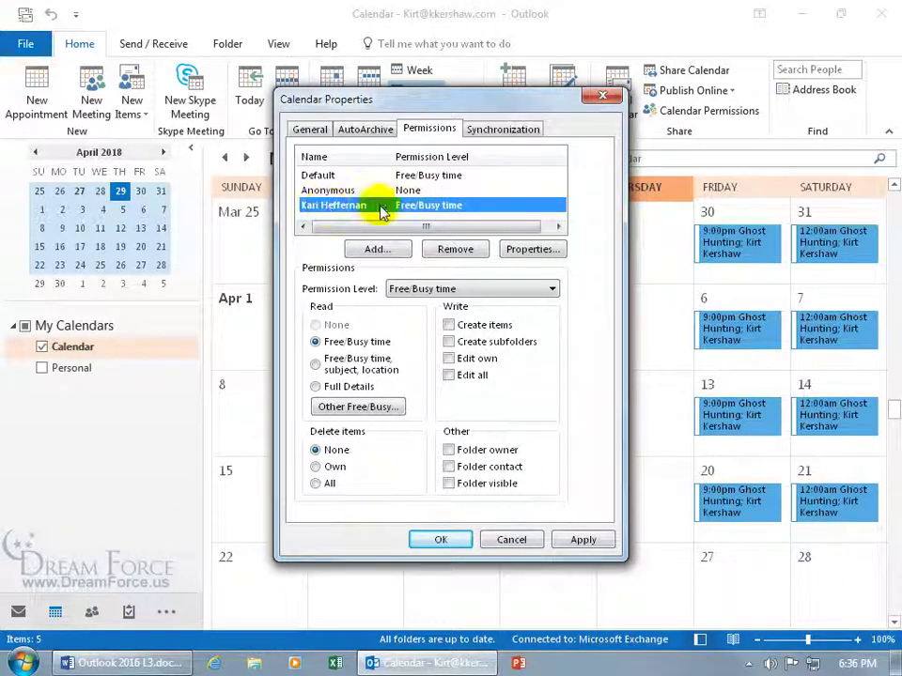
pyautogui.click(461, 290)
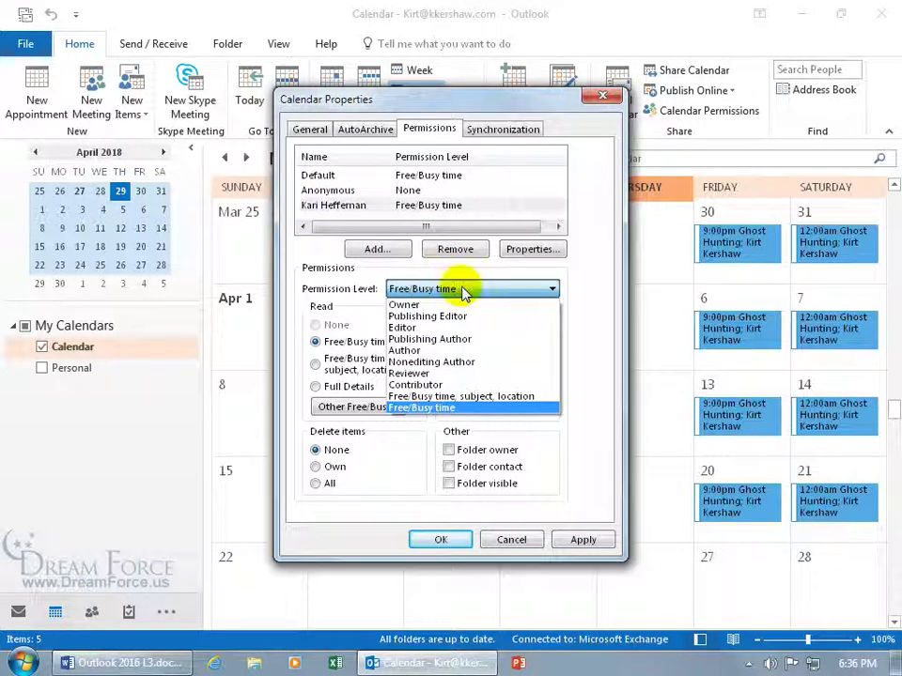
pyautogui.click(432, 374)
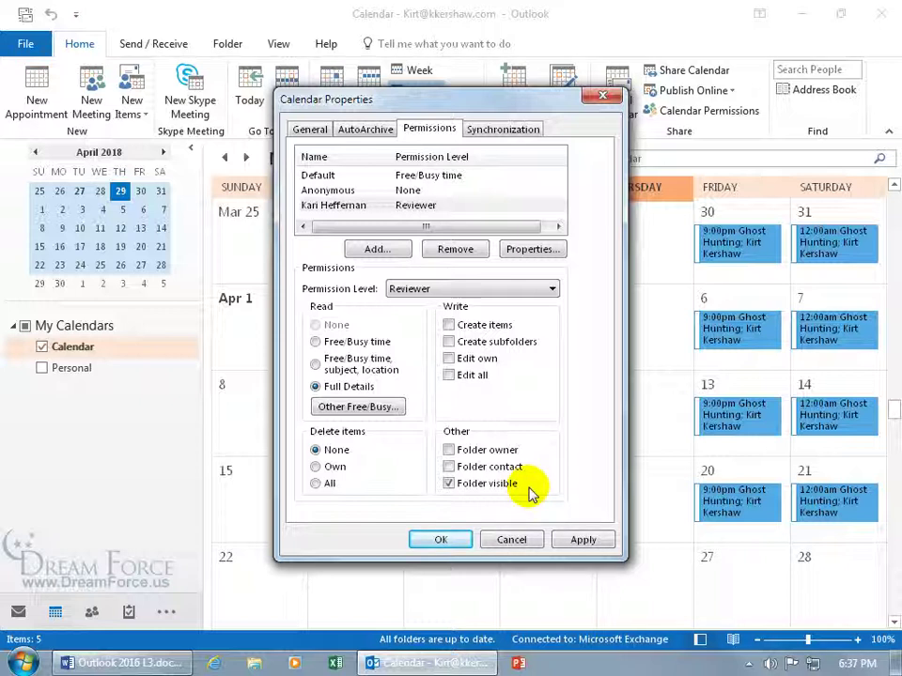
pyautogui.click(537, 289)
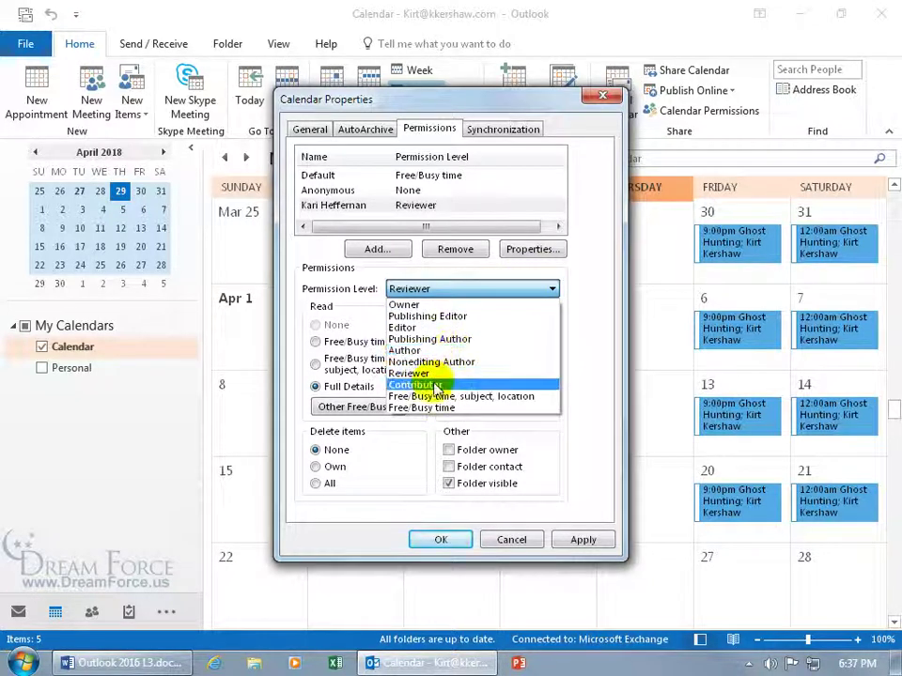
pyautogui.click(561, 374)
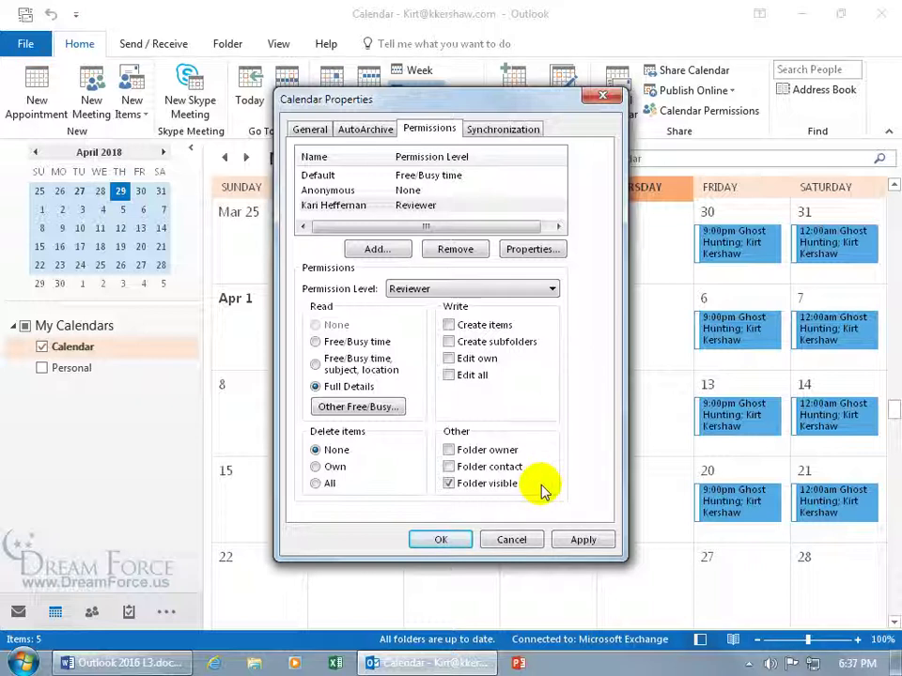
pyautogui.click(431, 539)
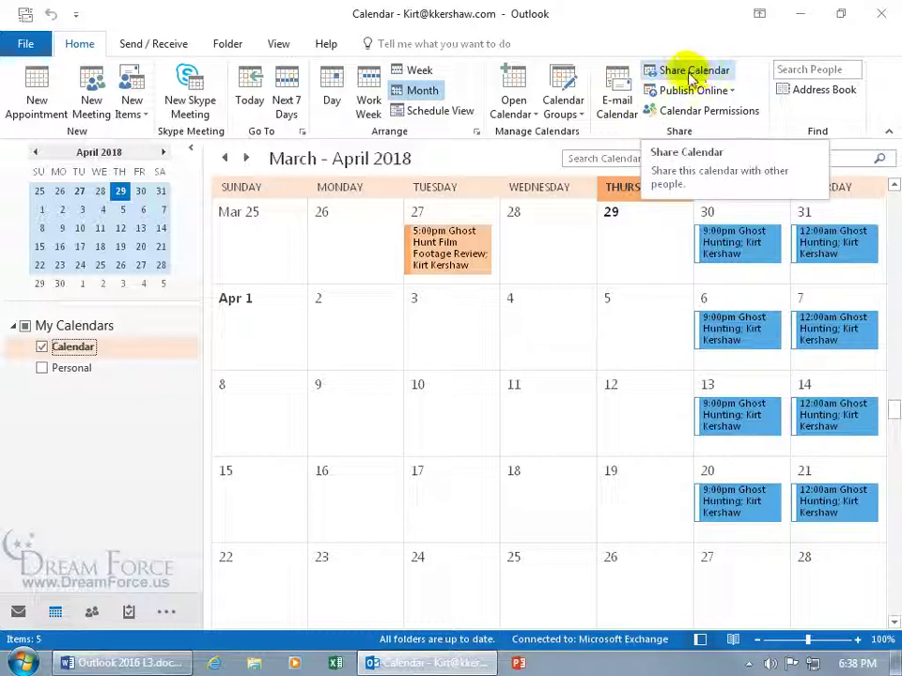
# Remove the colleague's Reviewer entry, leaving only Default and Anonymous in calendar permissions.
pyautogui.click(679, 112)
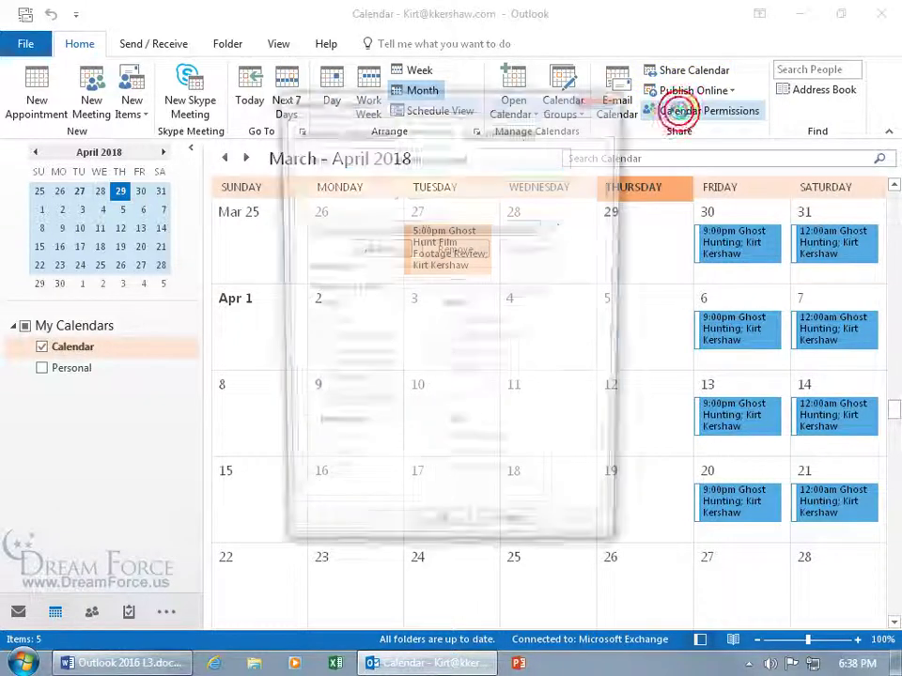
pyautogui.click(395, 190)
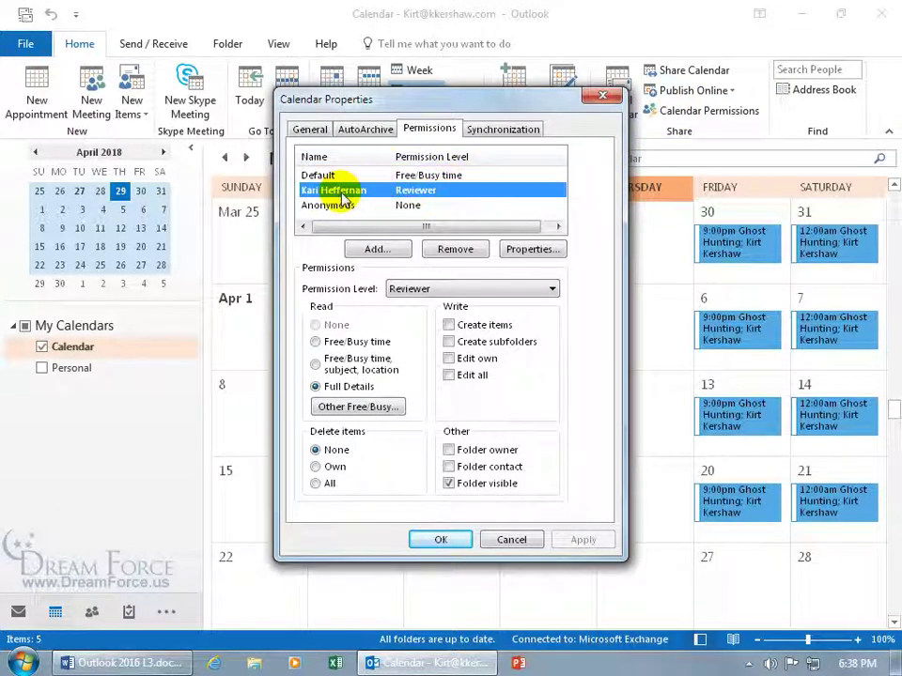
pyautogui.click(456, 252)
pyautogui.click(438, 539)
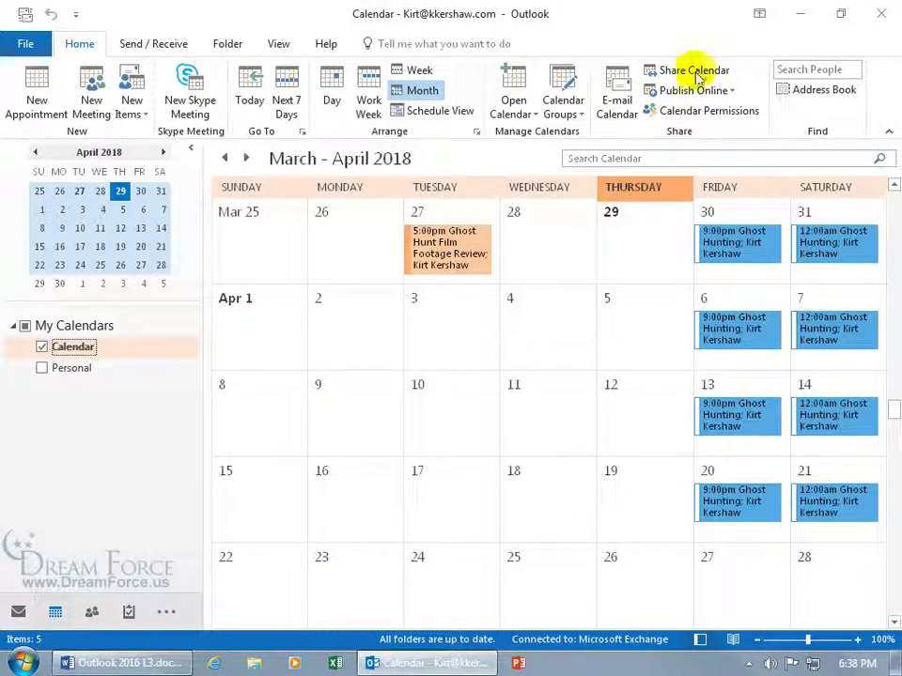
# Address a calendar sharing invitation to a colleague, sharing Full details of calendar items.
pyautogui.click(695, 71)
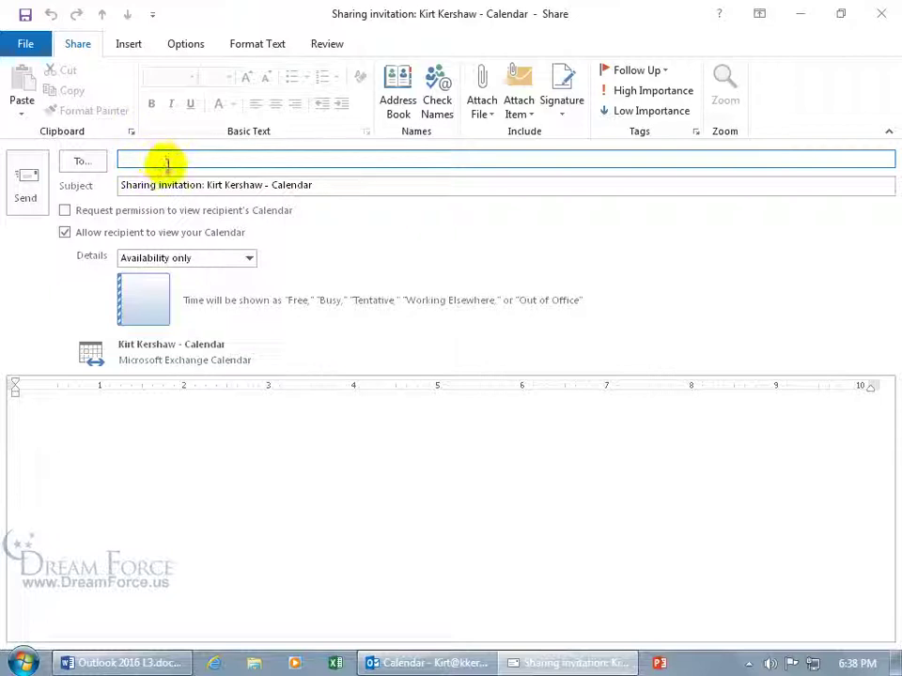
pyautogui.write('k')
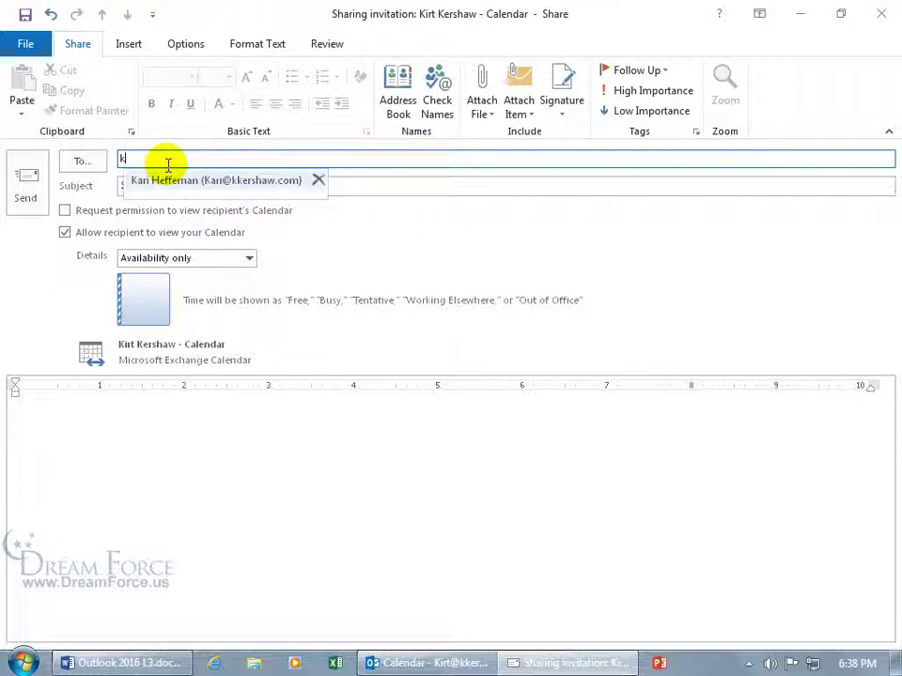
pyautogui.press('Return')
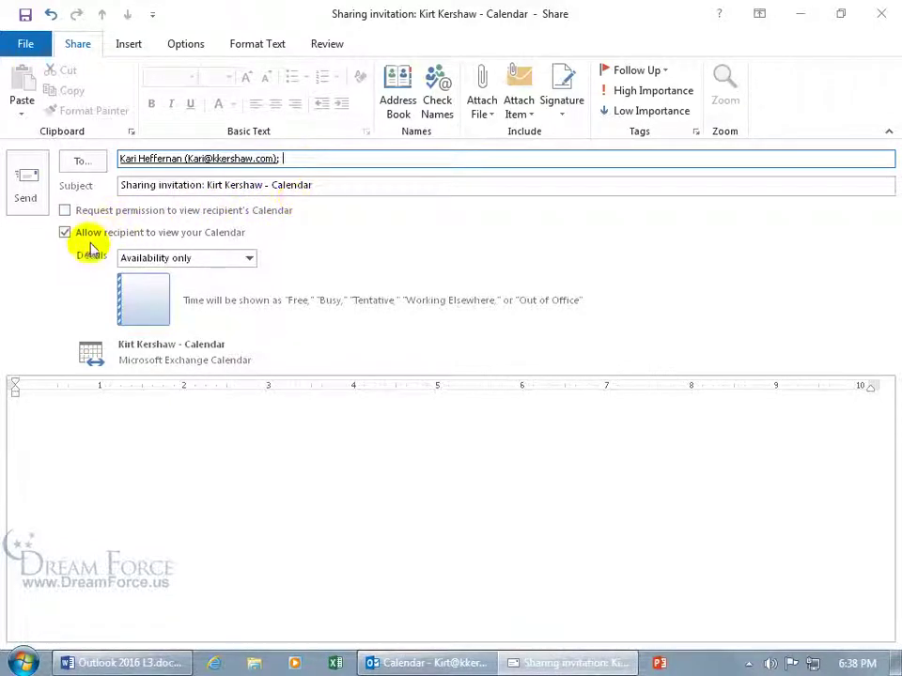
pyautogui.click(250, 260)
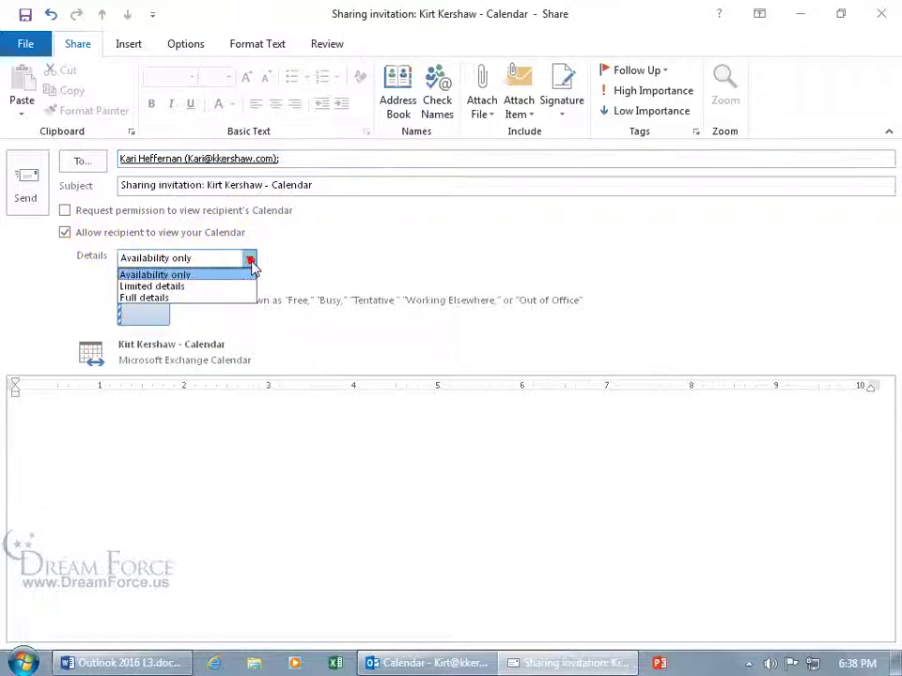
pyautogui.click(186, 288)
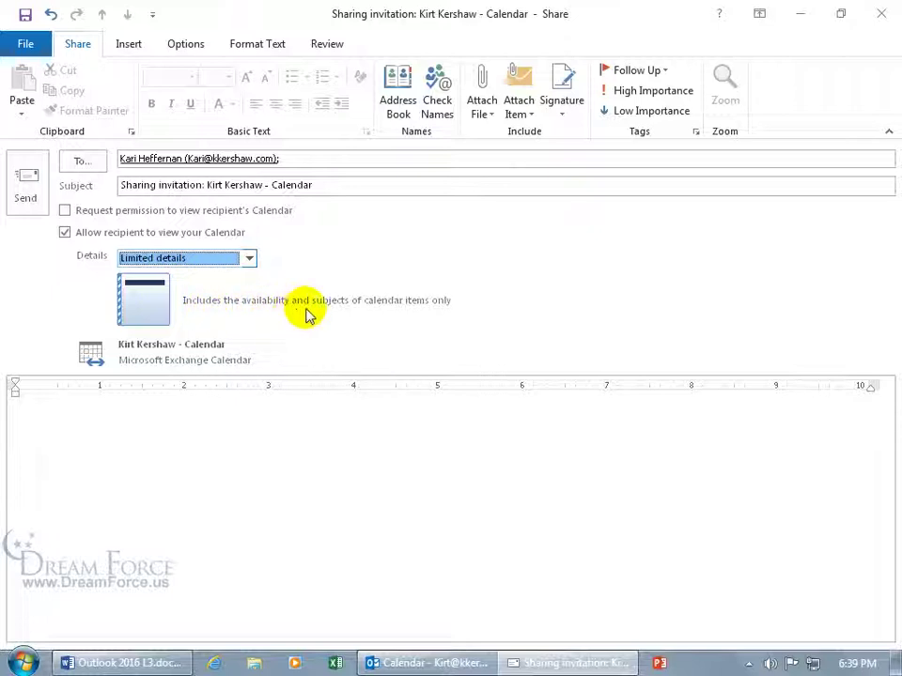
pyautogui.click(248, 259)
pyautogui.click(222, 299)
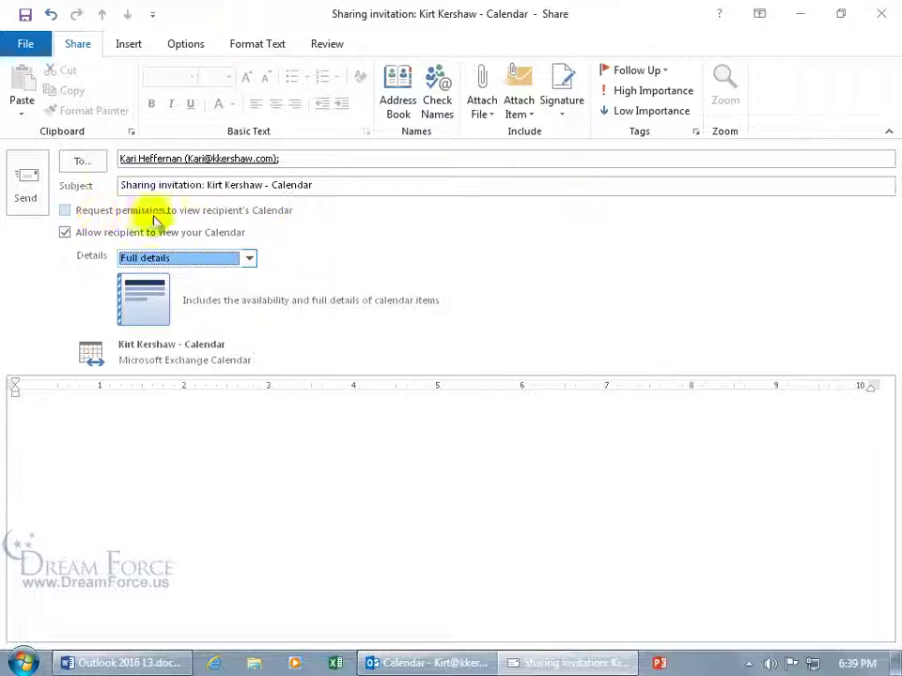
# Also request access to the recipient's calendar, then send and confirm the Full details invitation.
pyautogui.click(66, 211)
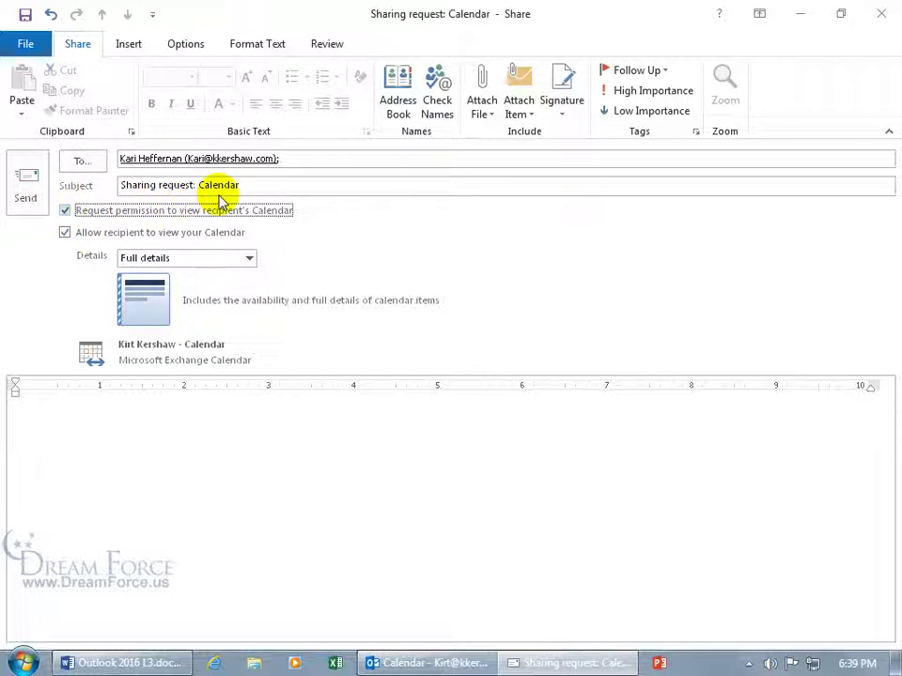
pyautogui.click(30, 186)
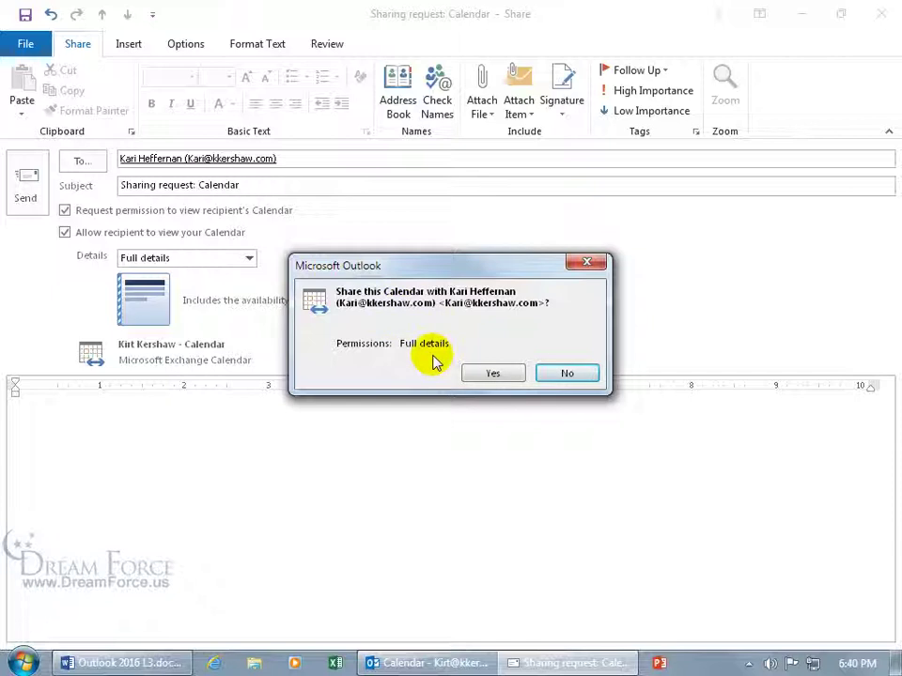
pyautogui.click(496, 376)
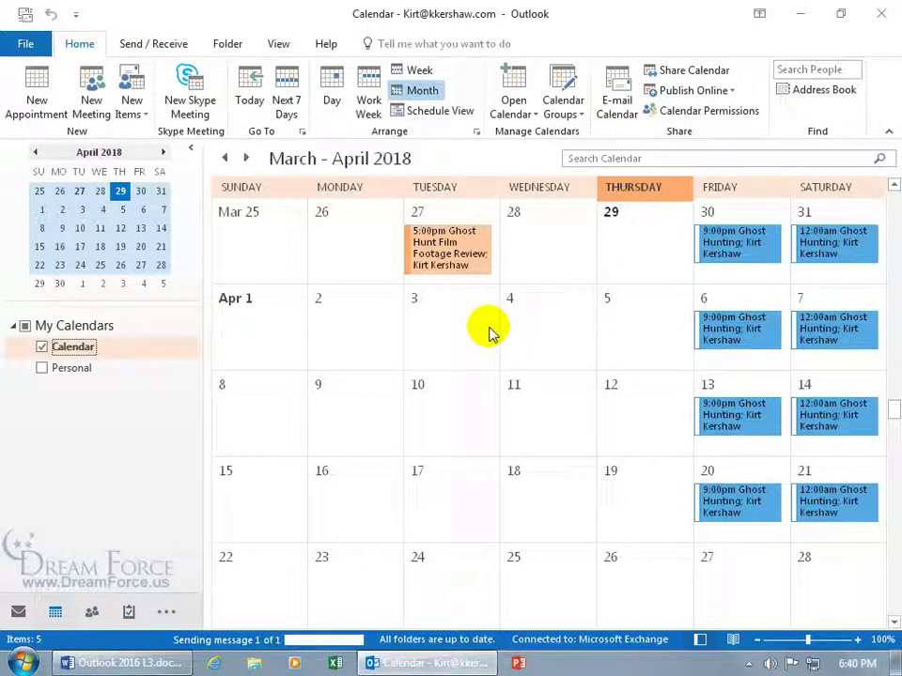
pyautogui.click(711, 111)
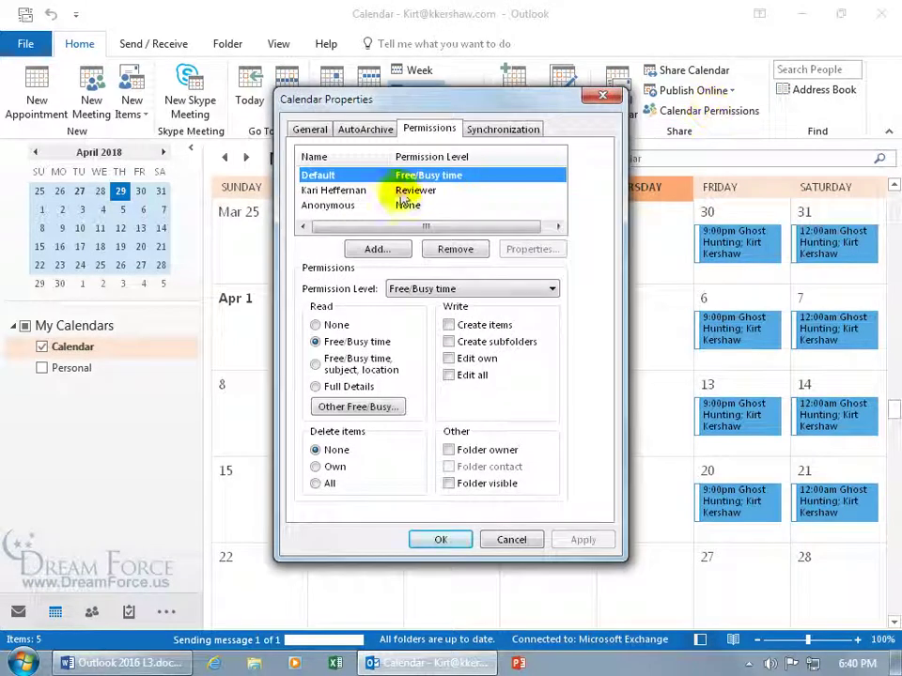
pyautogui.click(399, 192)
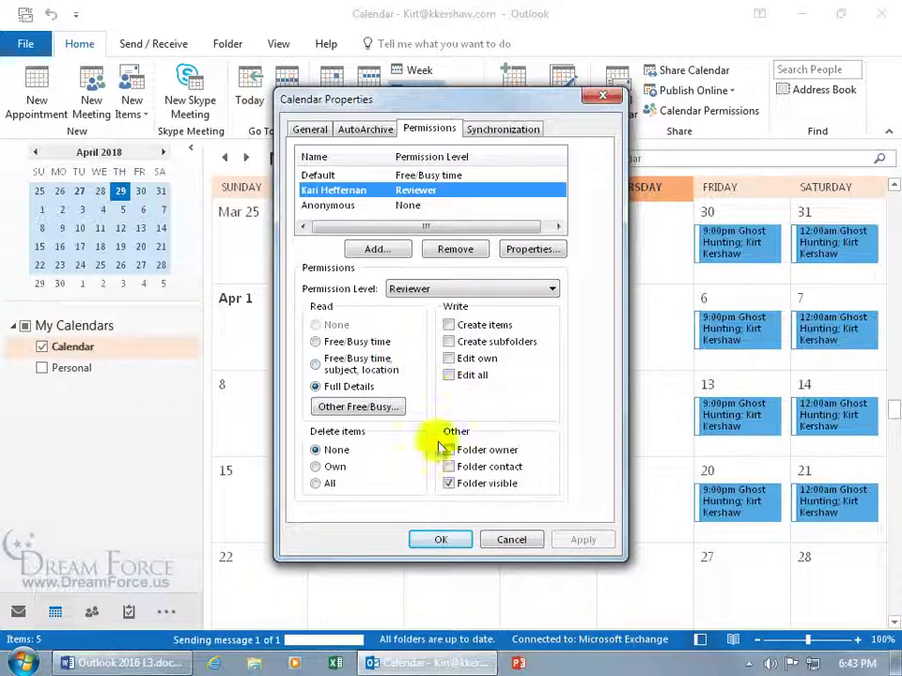
pyautogui.click(441, 539)
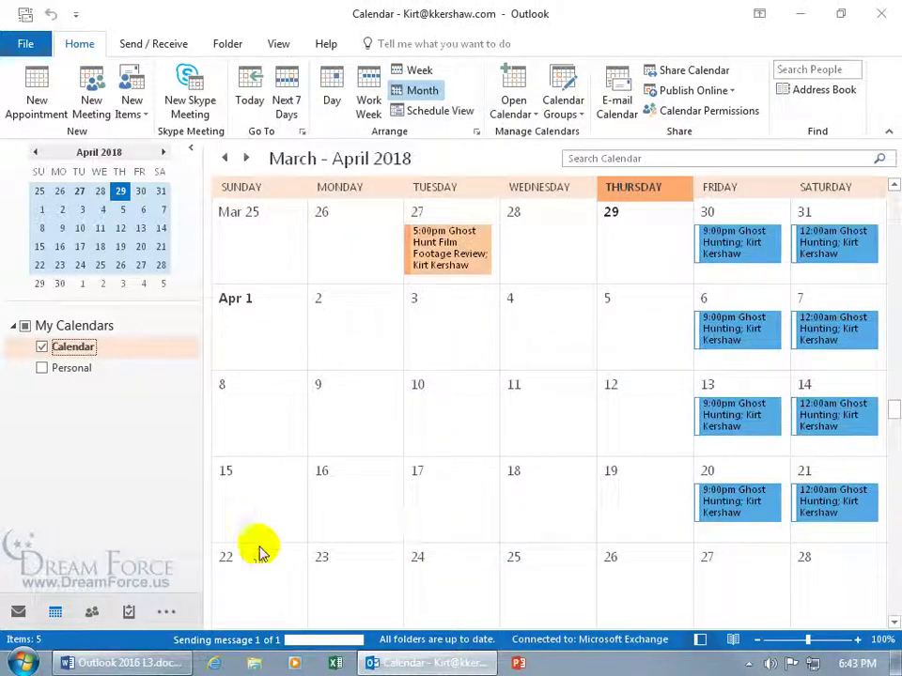
# Open the colleague's shared calendar from the 'Allowed: Sharing request: Calendar' message.
pyautogui.click(18, 611)
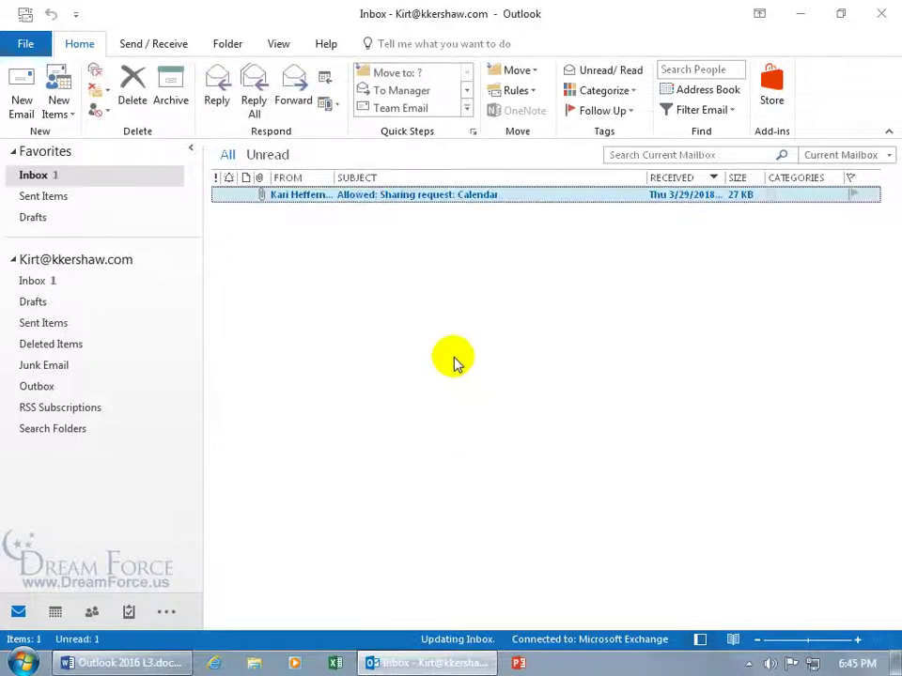
pyautogui.doubleClick(464, 194)
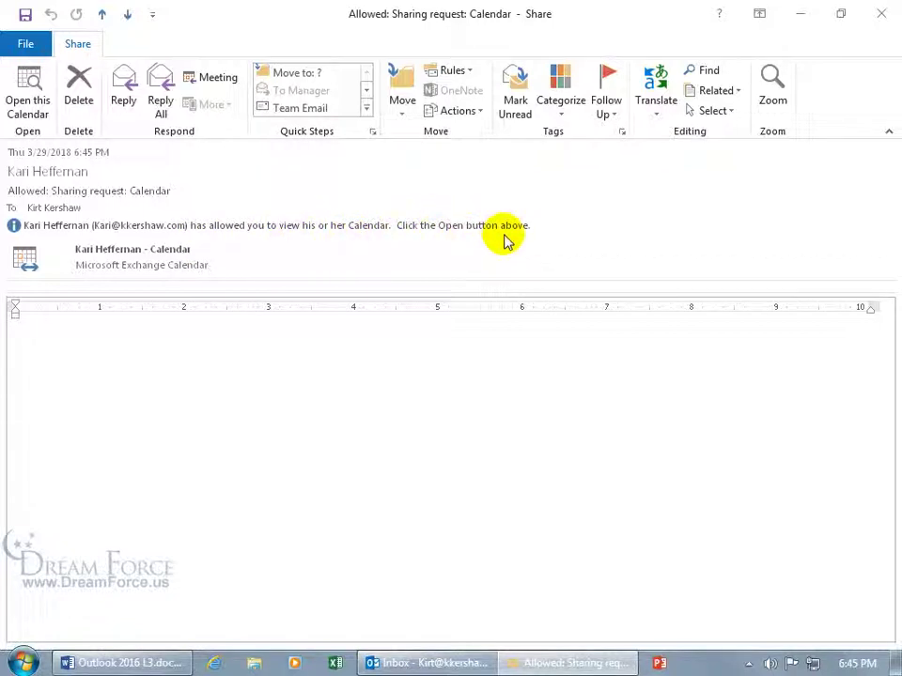
pyautogui.click(29, 103)
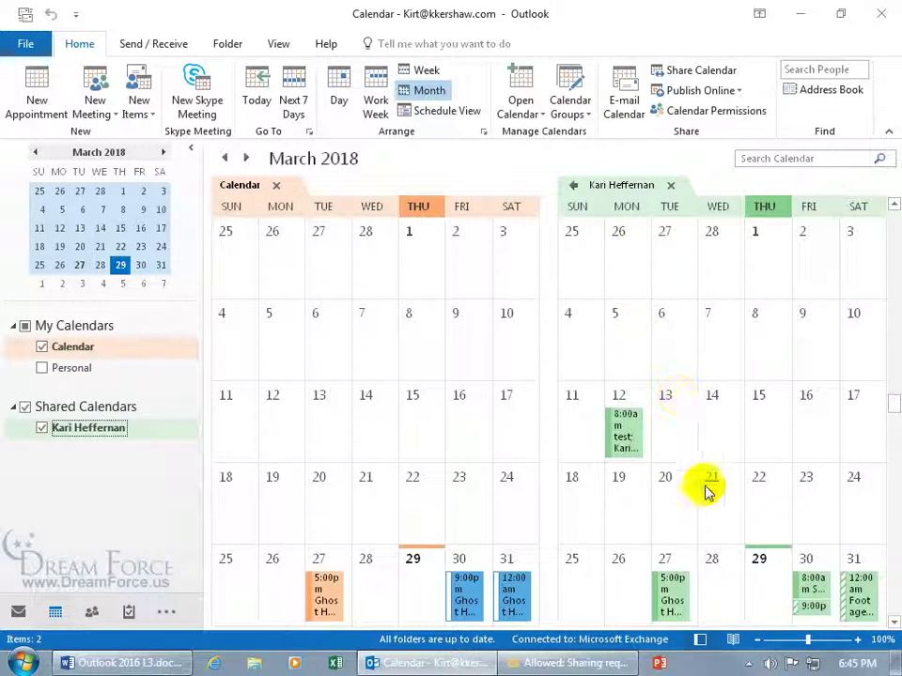
# Open the colleague's School appointment for Fri 3/30/2018, 8:00–9:00 AM.
pyautogui.moveTo(812, 591)
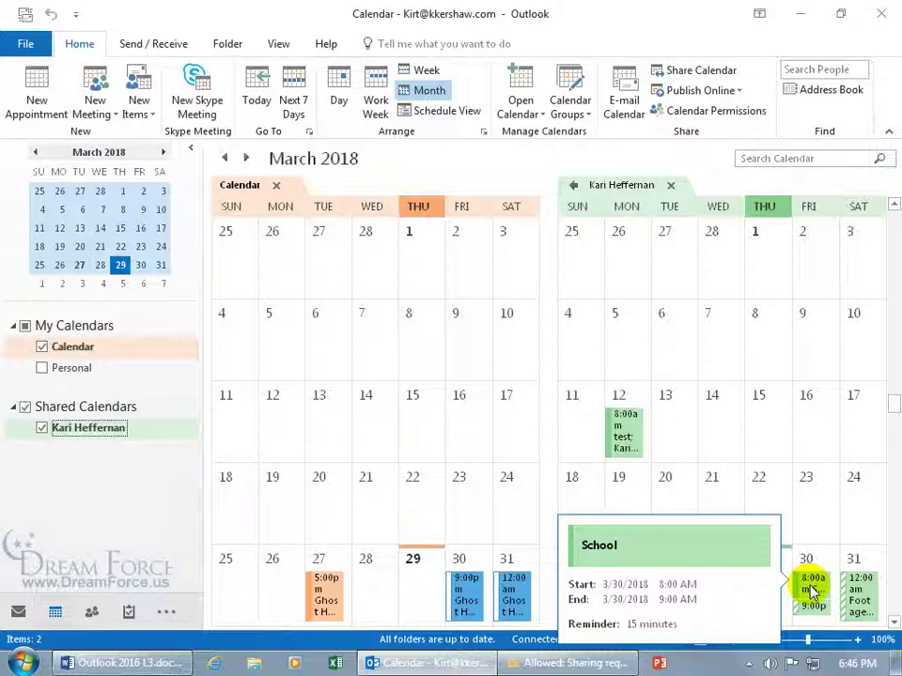
pyautogui.click(811, 588)
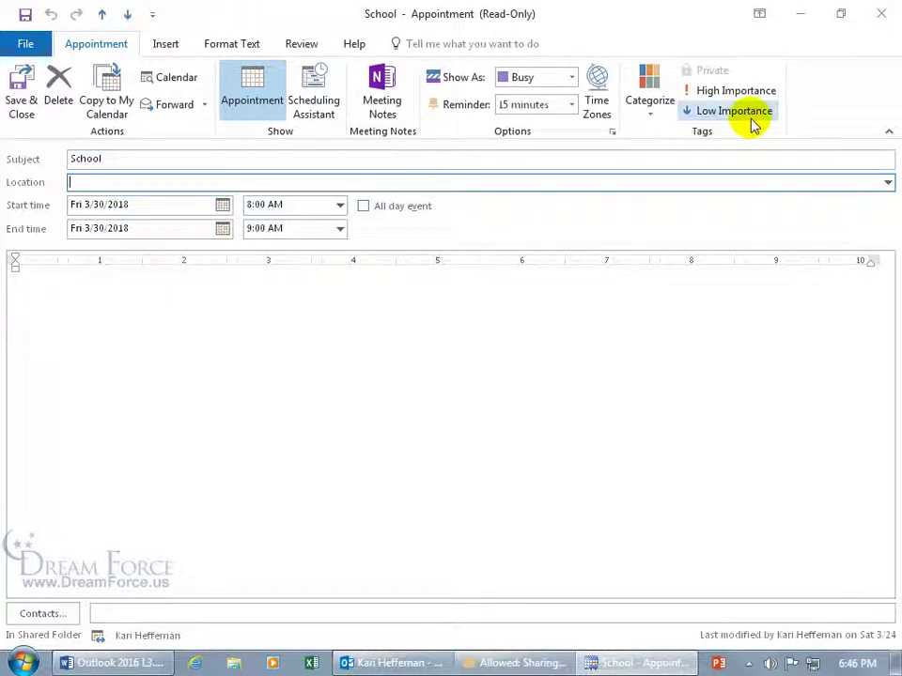
pyautogui.click(735, 91)
pyautogui.click(26, 14)
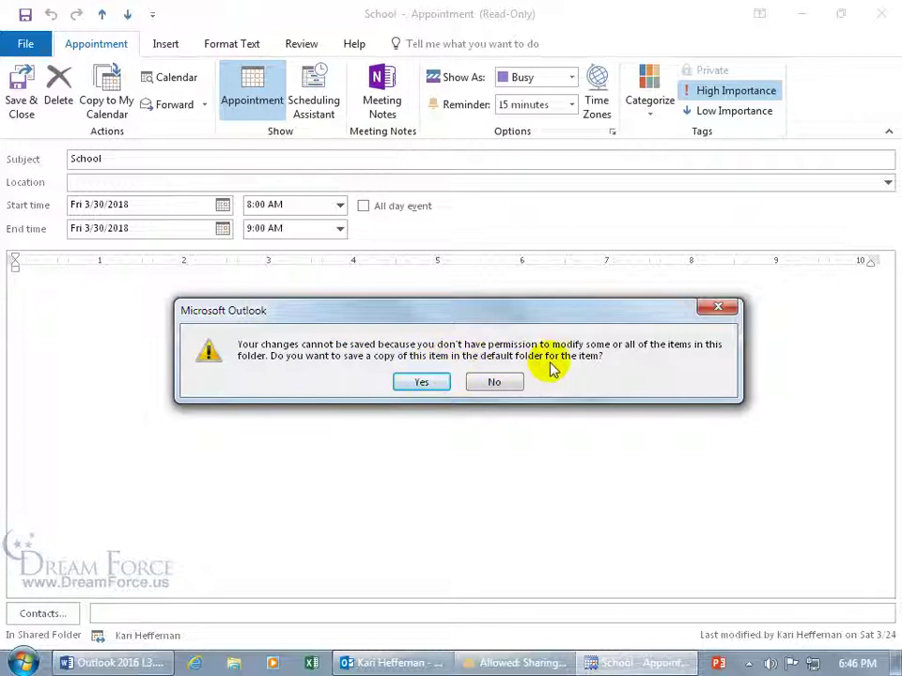
pyautogui.click(498, 384)
pyautogui.click(881, 13)
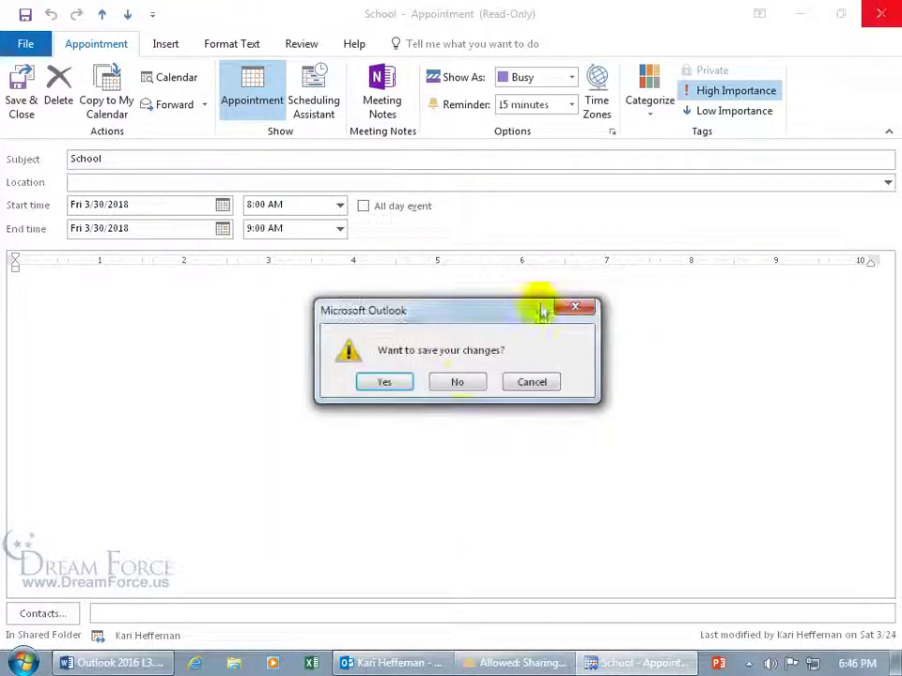
pyautogui.click(459, 383)
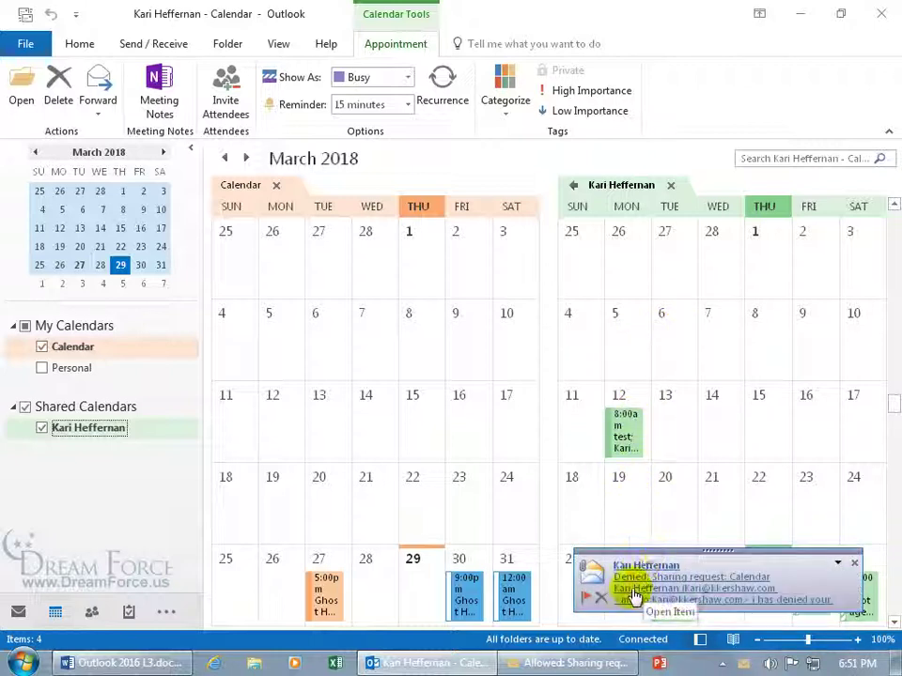
# Open the 'Denied: Sharing request' message from the desktop alert and delete it.
pyautogui.click(680, 580)
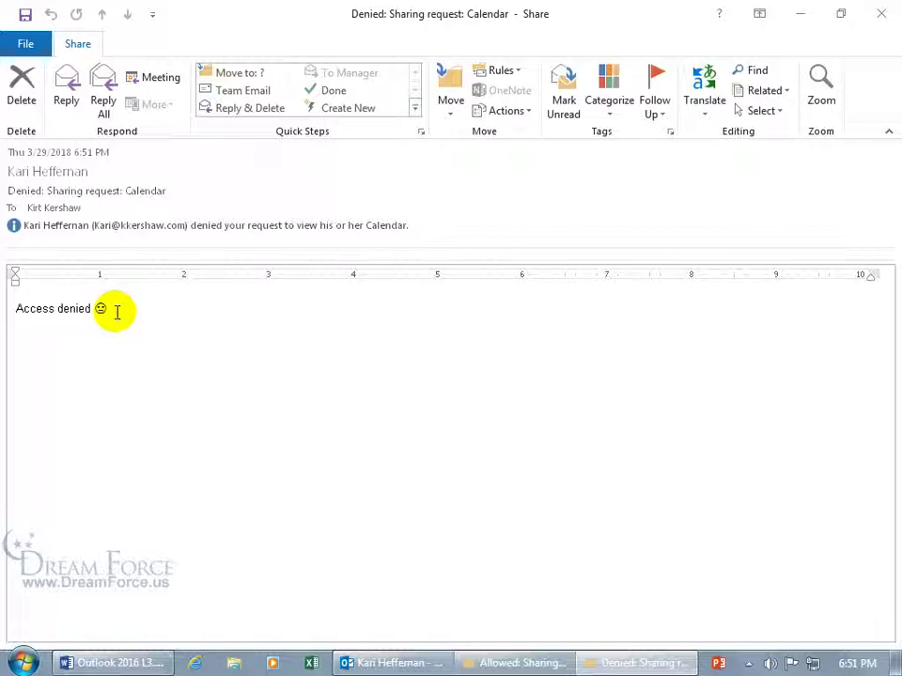
pyautogui.click(22, 97)
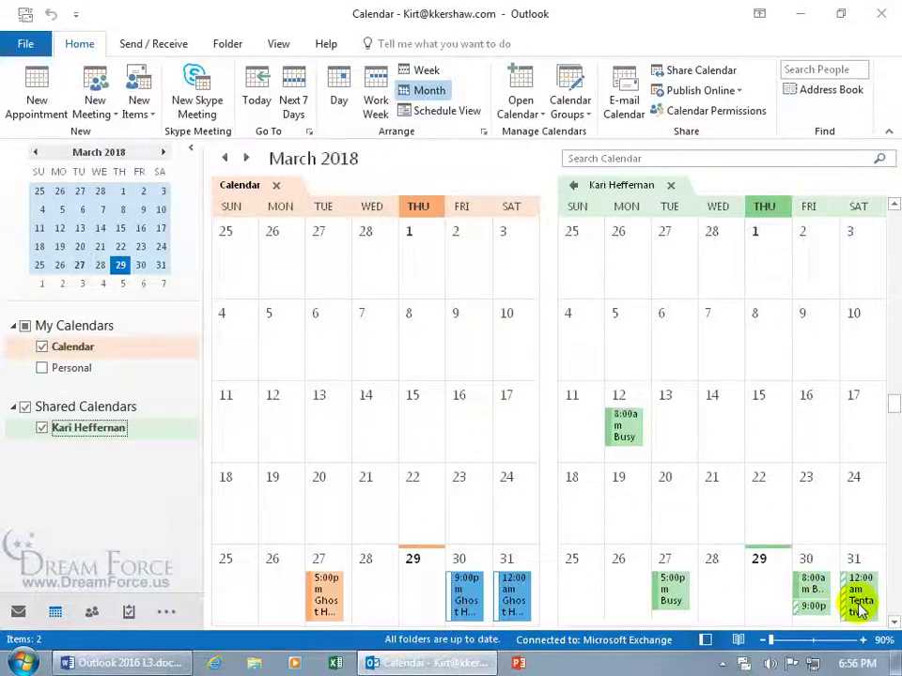
# Select the 30 March appointment in the shared calendar, triggering the no-permission notice.
pyautogui.click(812, 582)
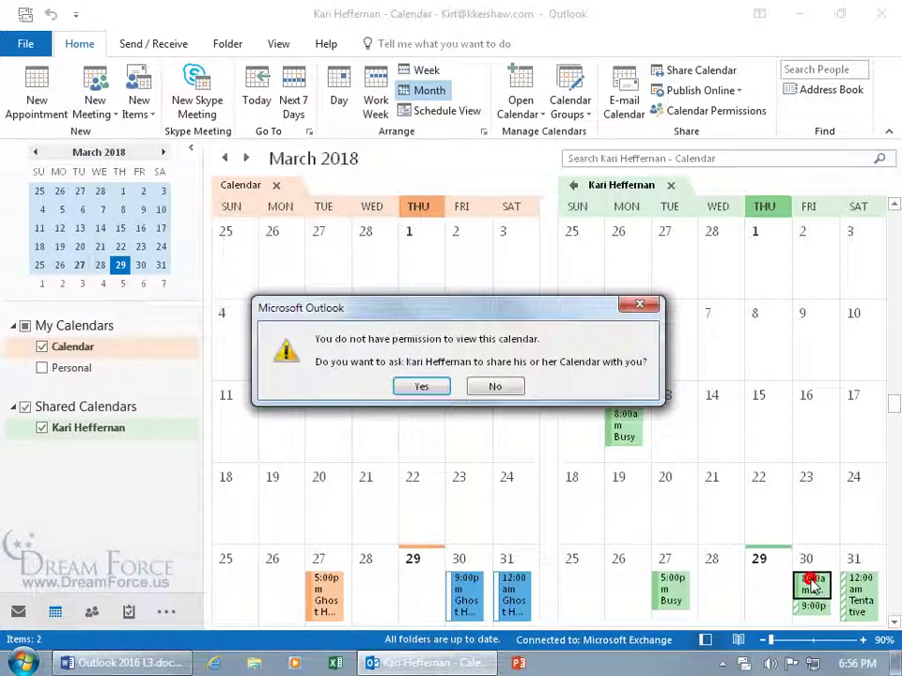
# Agree to request calendar access, stop offering your own calendar, and discard the request unsent.
pyautogui.click(416, 386)
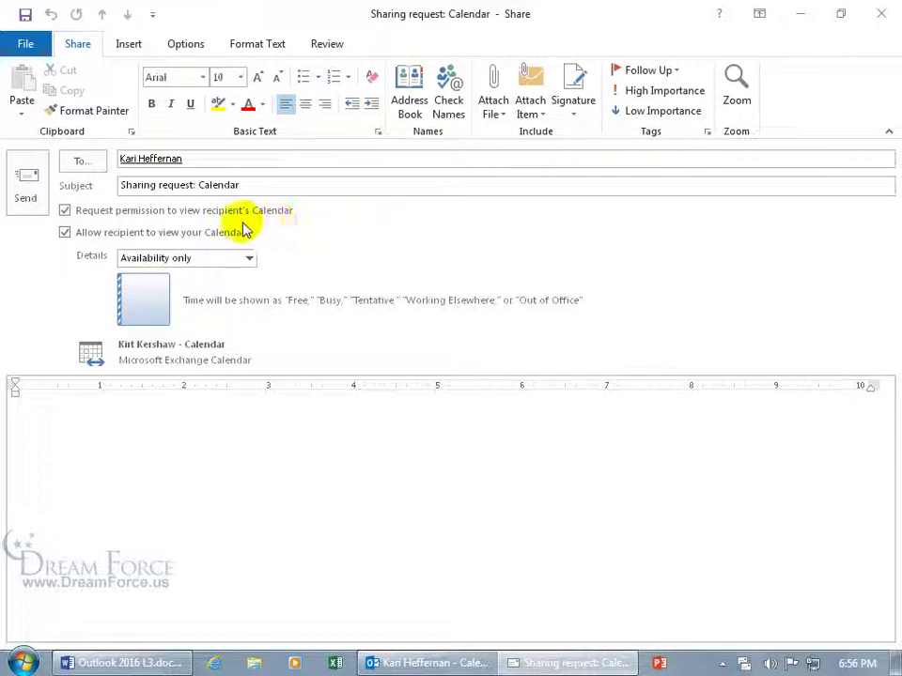
pyautogui.click(65, 232)
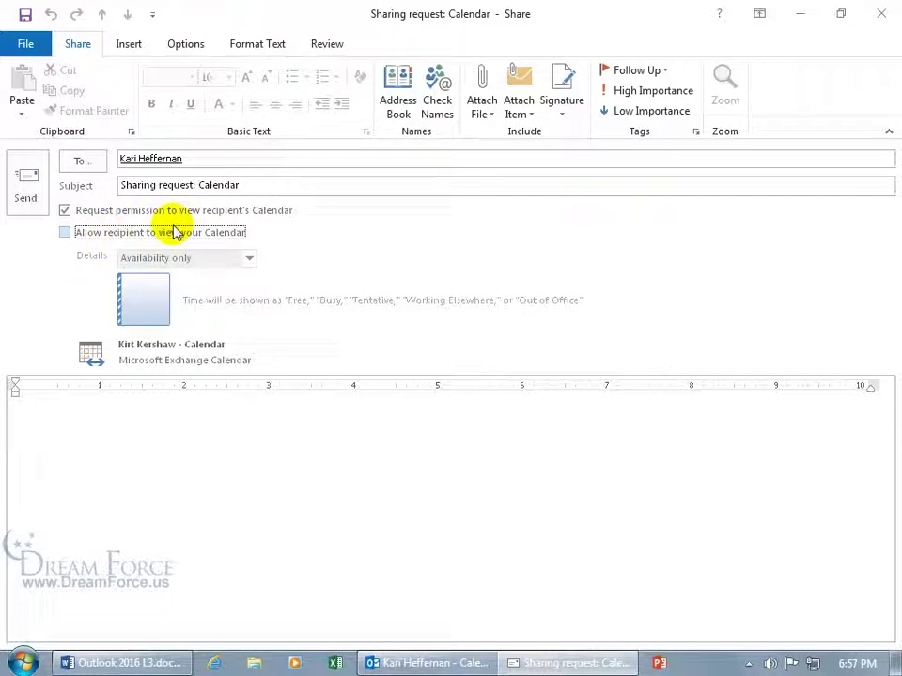
pyautogui.click(880, 25)
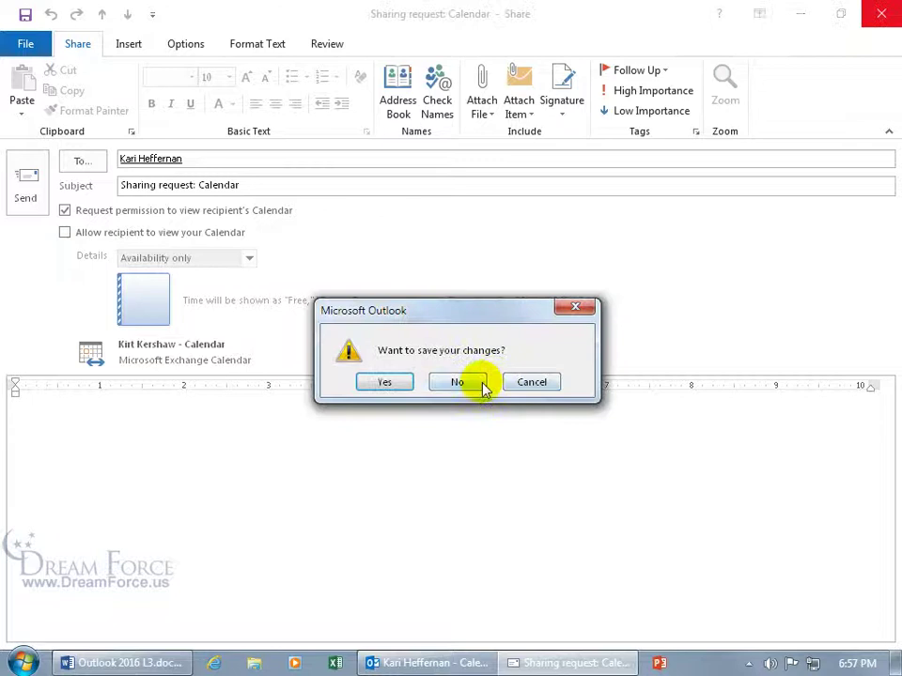
pyautogui.click(481, 383)
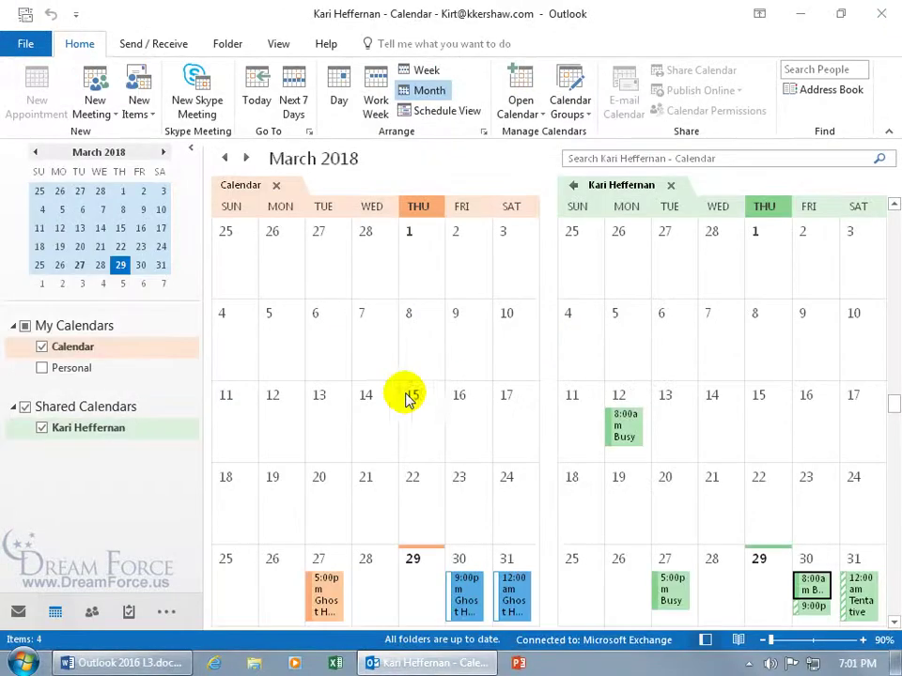
# Close the colleague's calendar and delete the Shared Calendars group.
pyautogui.click(671, 185)
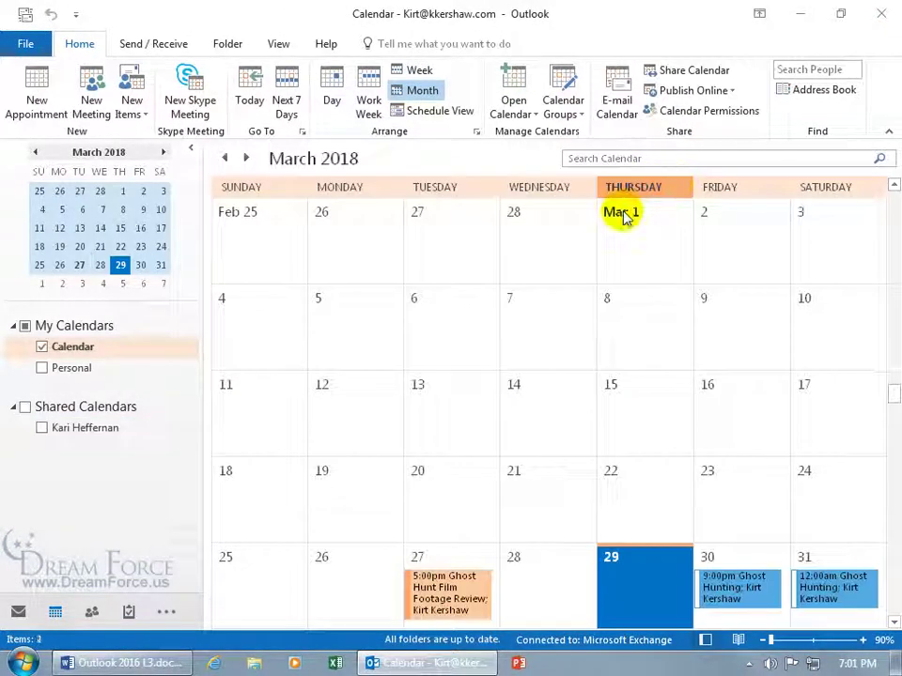
pyautogui.rightClick(87, 416)
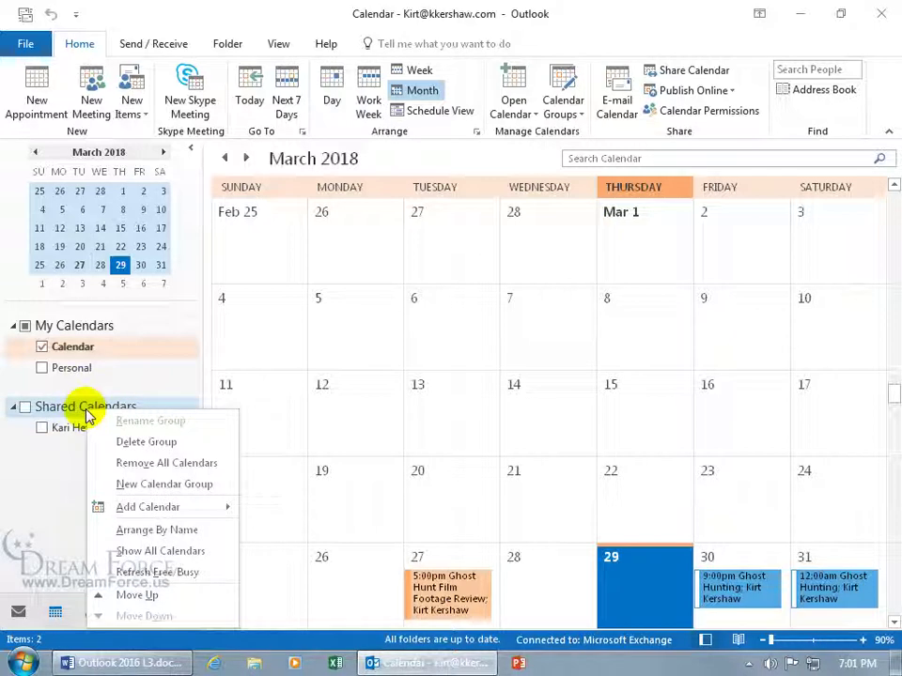
pyautogui.click(116, 441)
pyautogui.click(422, 385)
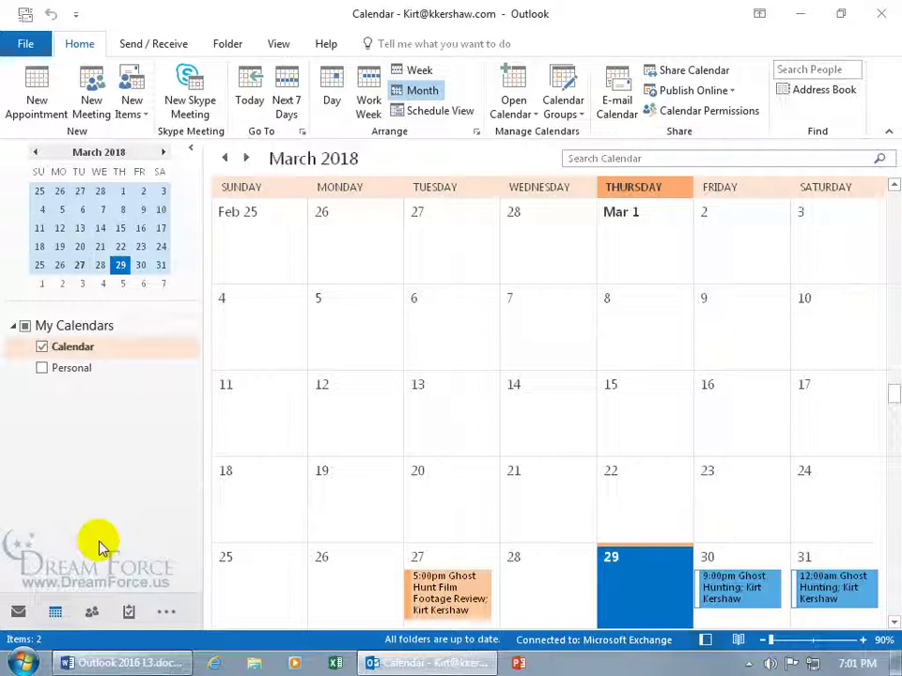
# In People, view the Contacts folder's sharing permissions and close them unchanged.
pyautogui.click(93, 613)
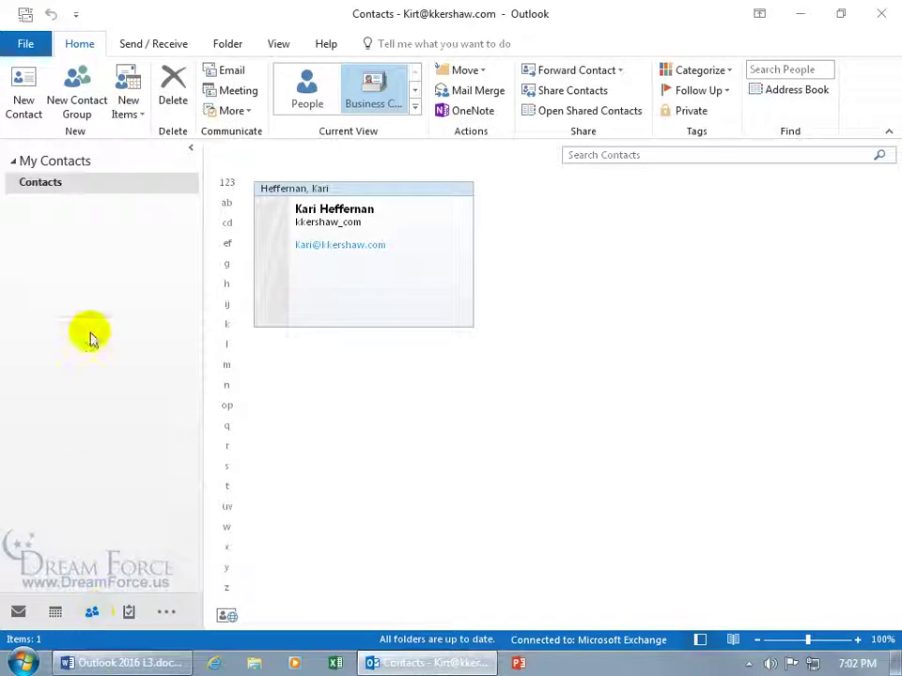
pyautogui.rightClick(52, 186)
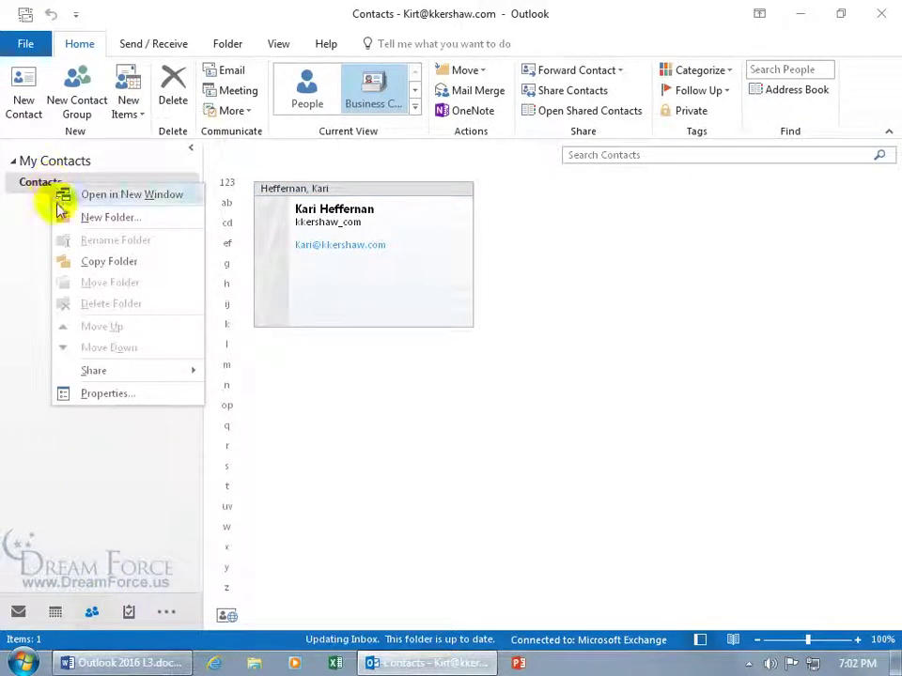
pyautogui.moveTo(113, 371)
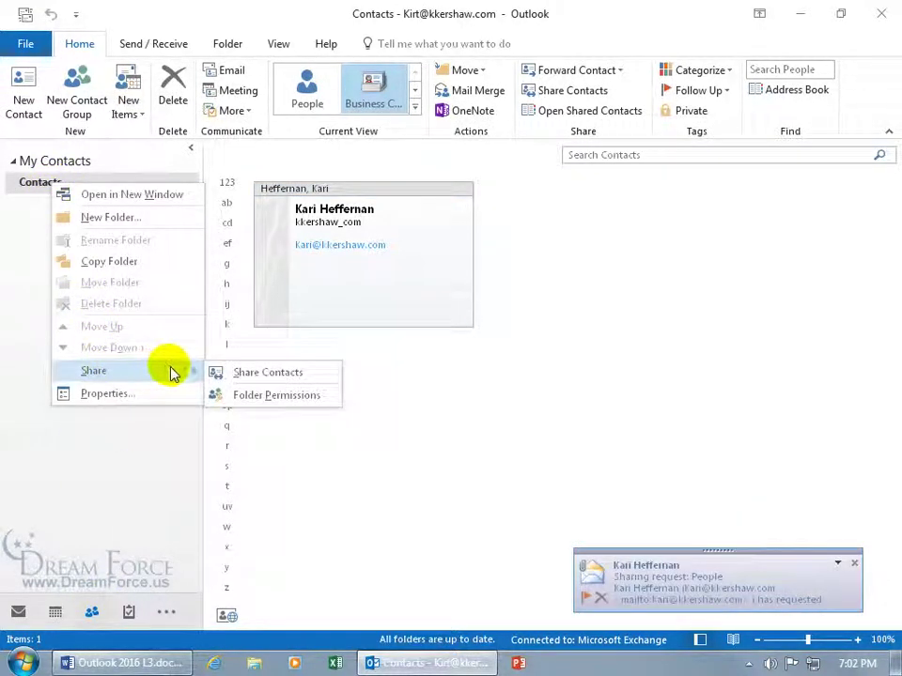
pyautogui.click(306, 398)
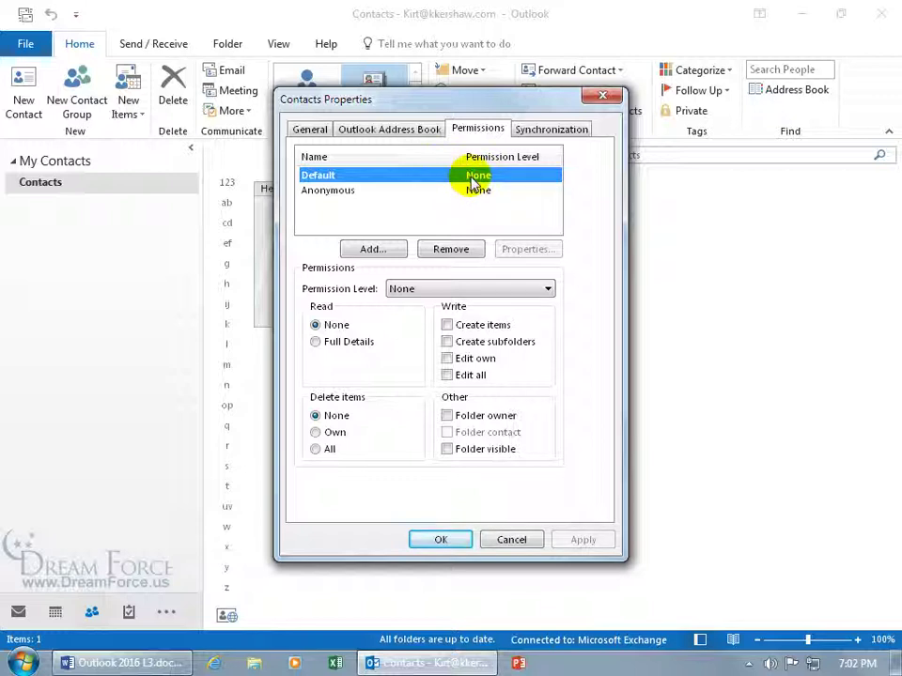
pyautogui.click(599, 98)
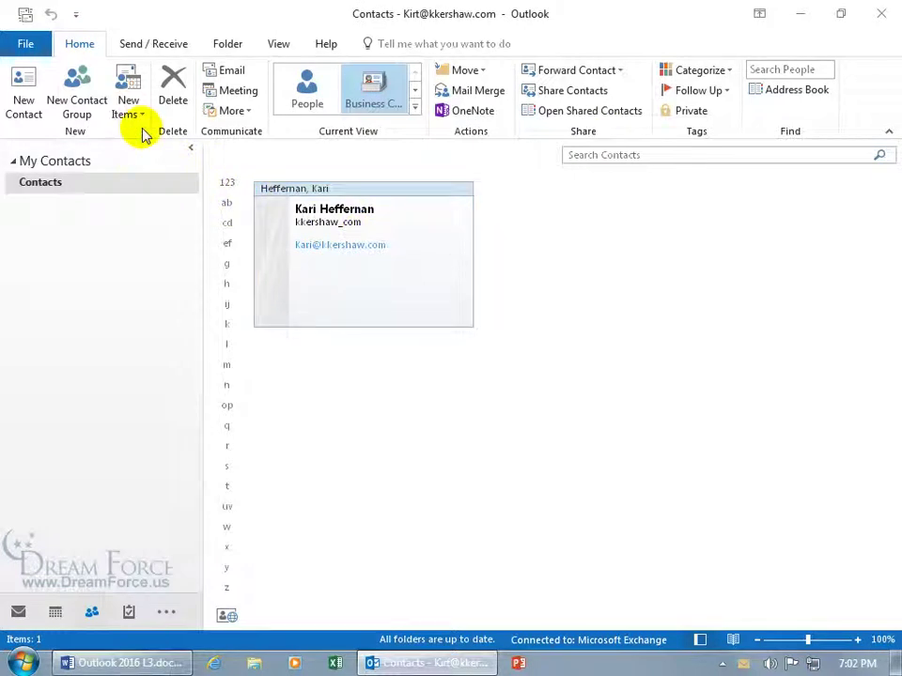
# Pick a person for Open Shared Contacts, cancel it, and return to Mail.
pyautogui.click(582, 113)
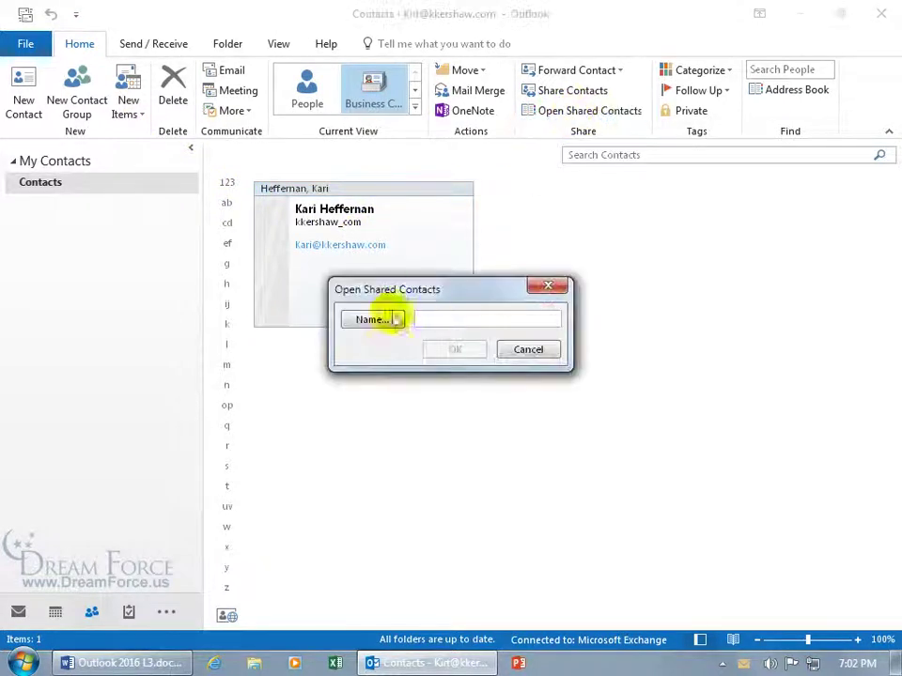
pyautogui.click(382, 325)
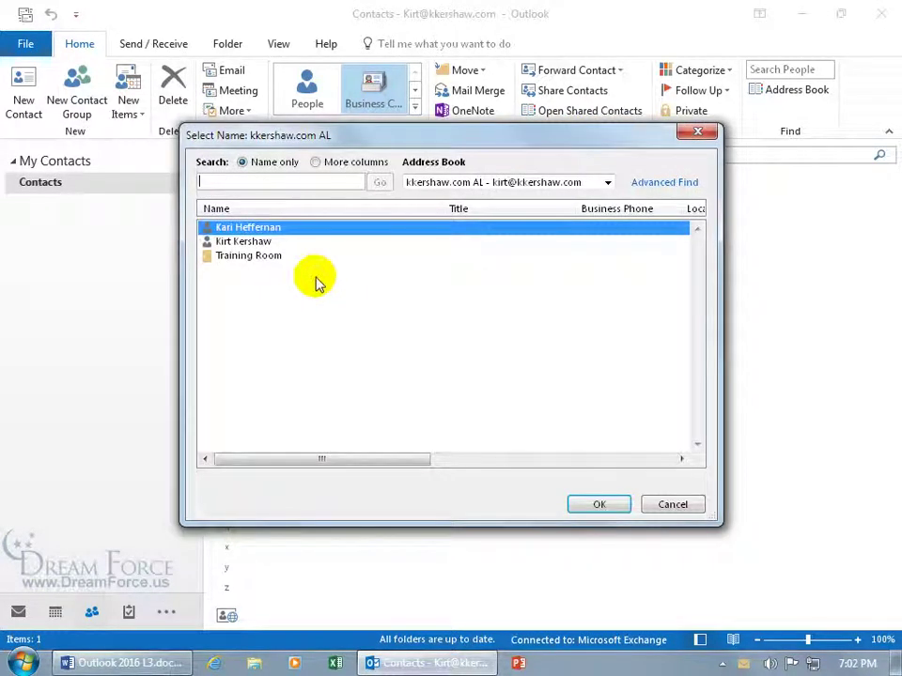
pyautogui.click(601, 504)
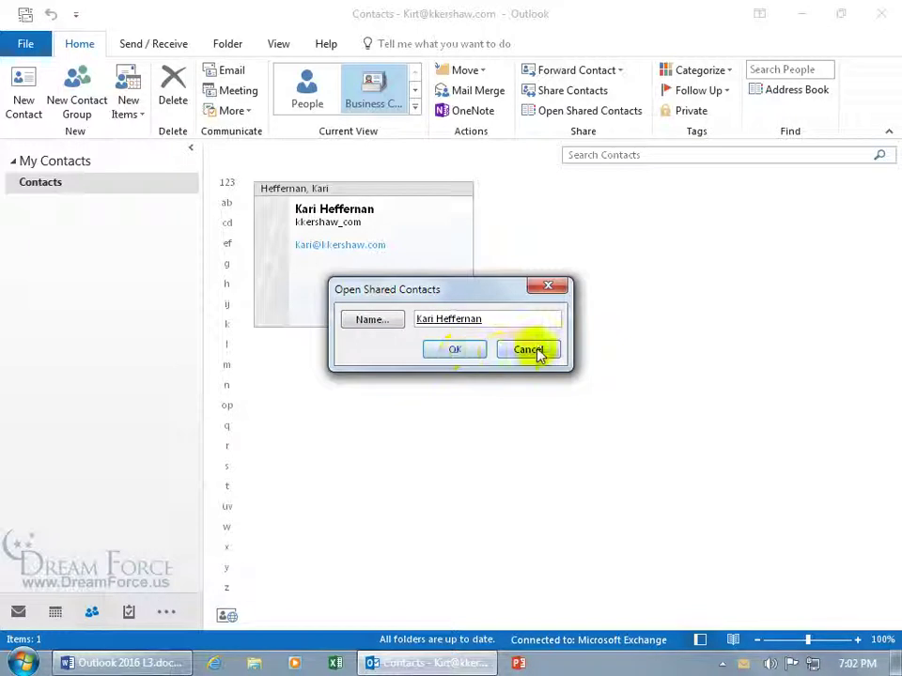
pyautogui.click(531, 350)
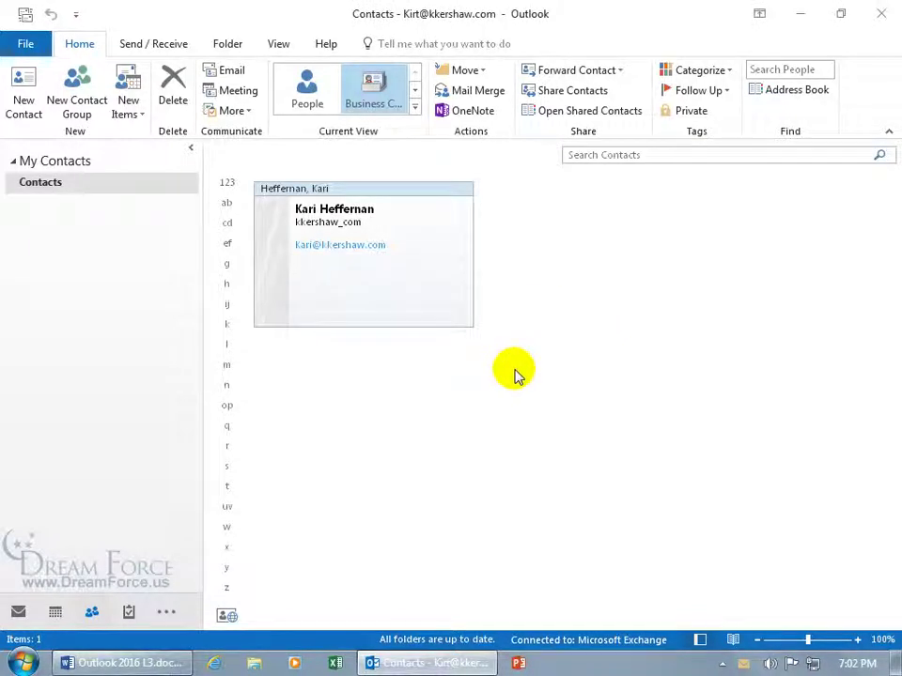
pyautogui.click(17, 612)
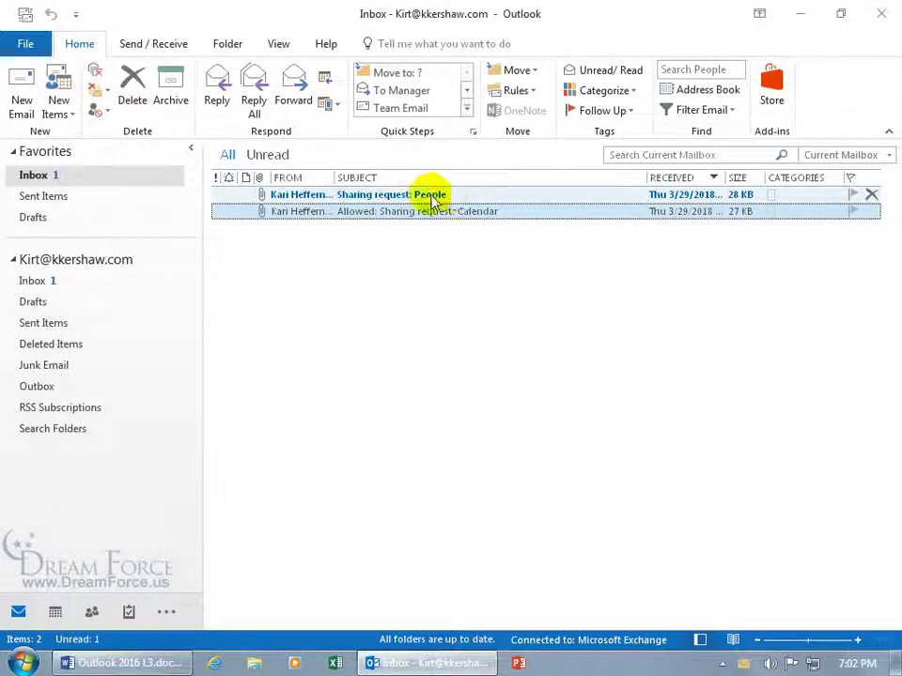
# Open the 'Sharing request: People' message and open the Contacts folder it shares.
pyautogui.doubleClick(424, 198)
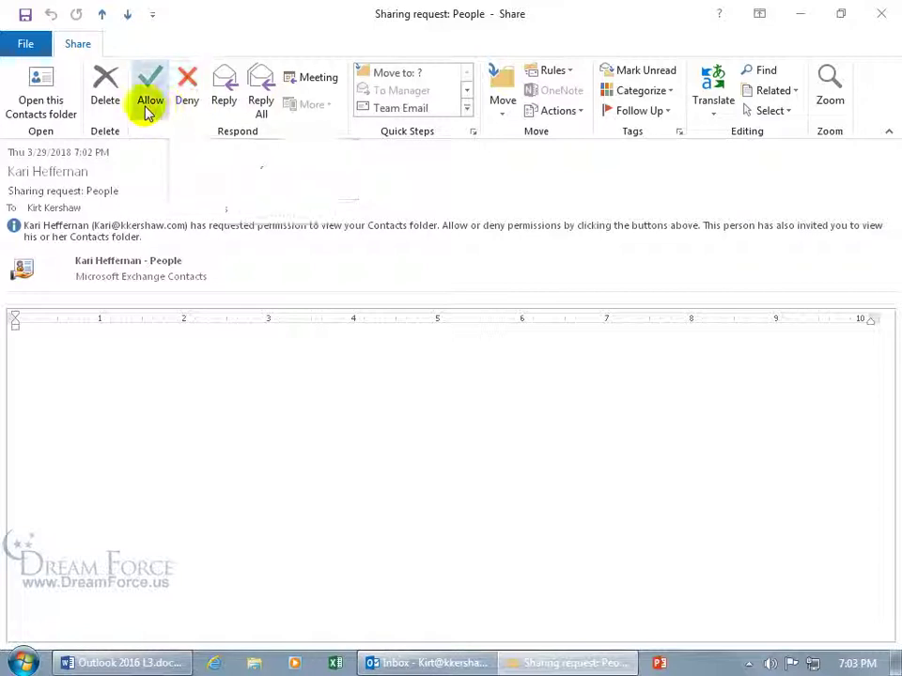
pyautogui.click(48, 106)
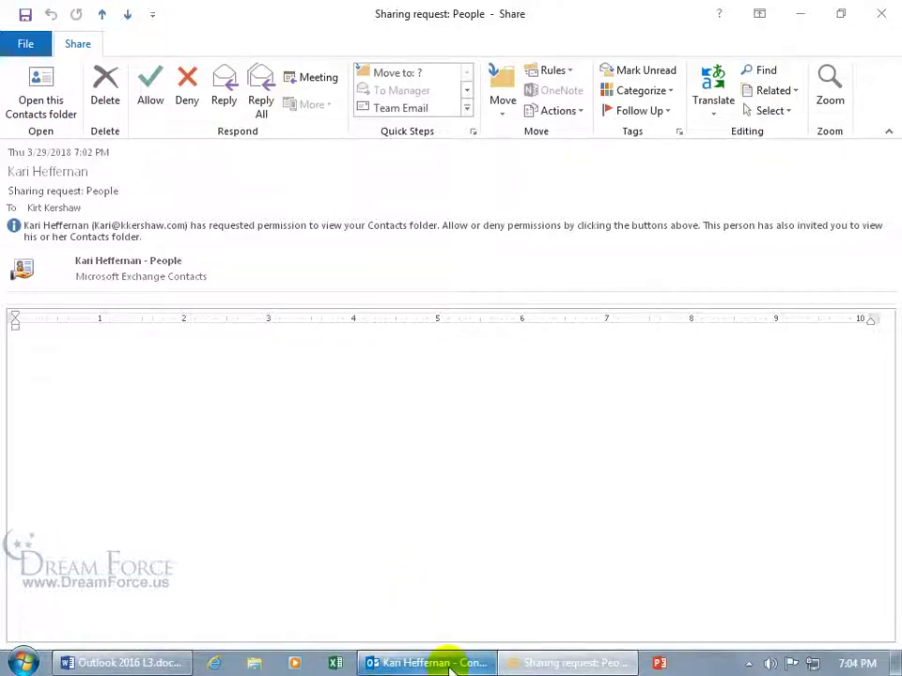
# Glance at a shared contact, switch to Business Card view, and open the W contact.
pyautogui.click(451, 665)
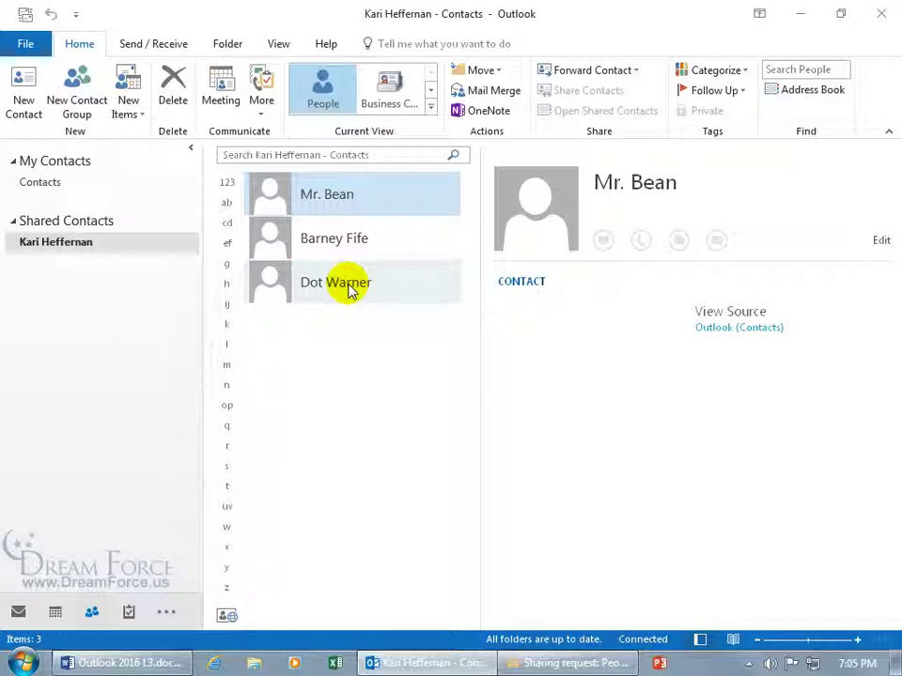
pyautogui.doubleClick(348, 285)
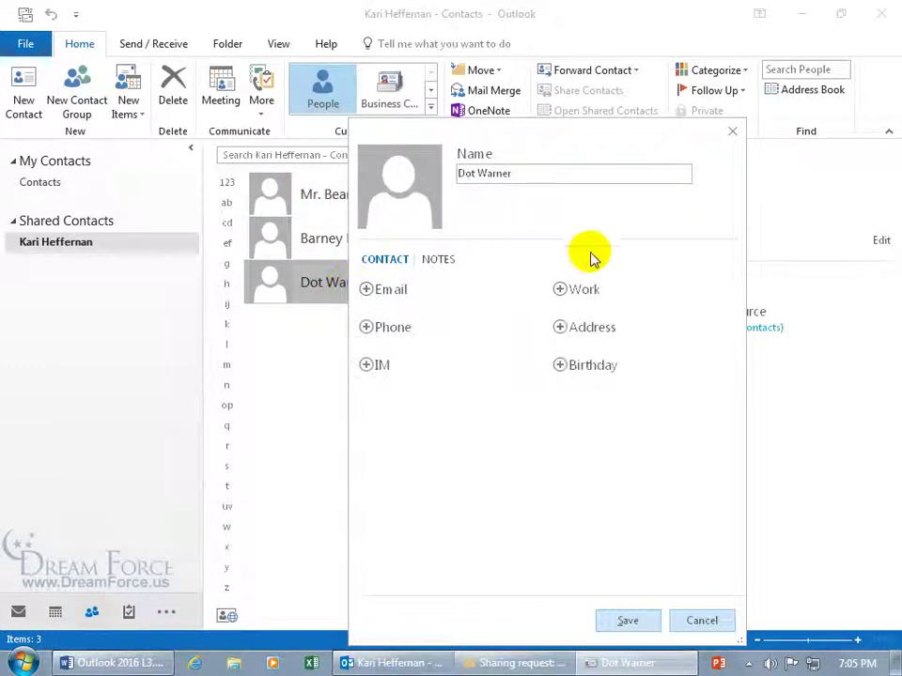
pyautogui.click(729, 131)
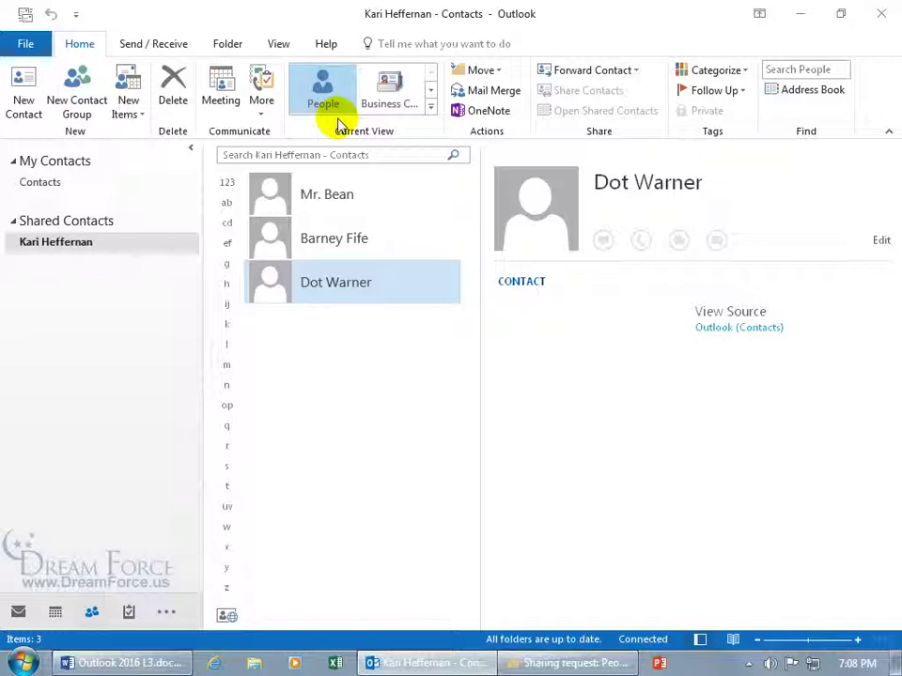
pyautogui.click(393, 105)
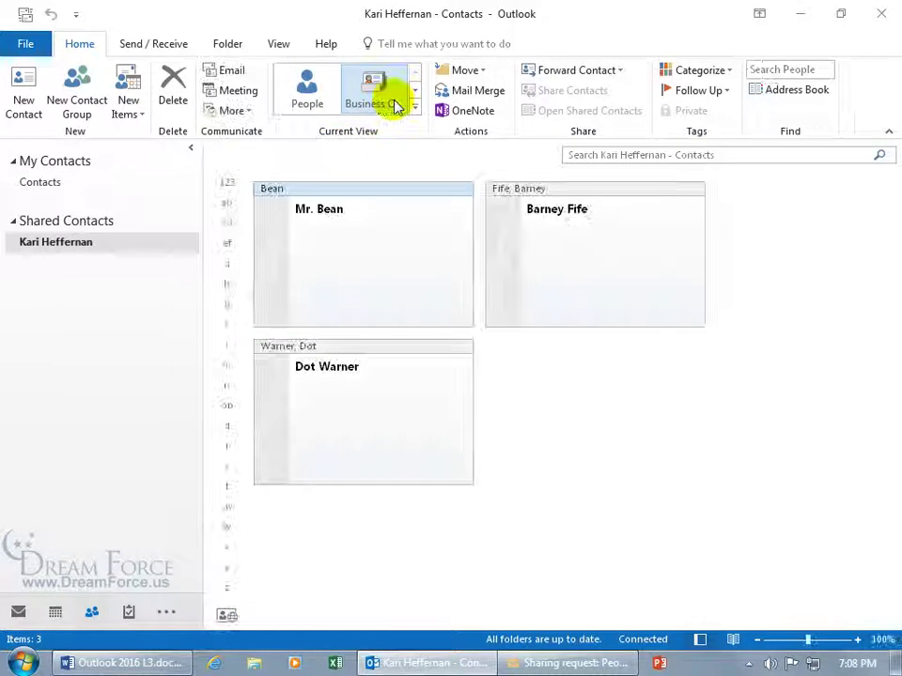
pyautogui.doubleClick(378, 389)
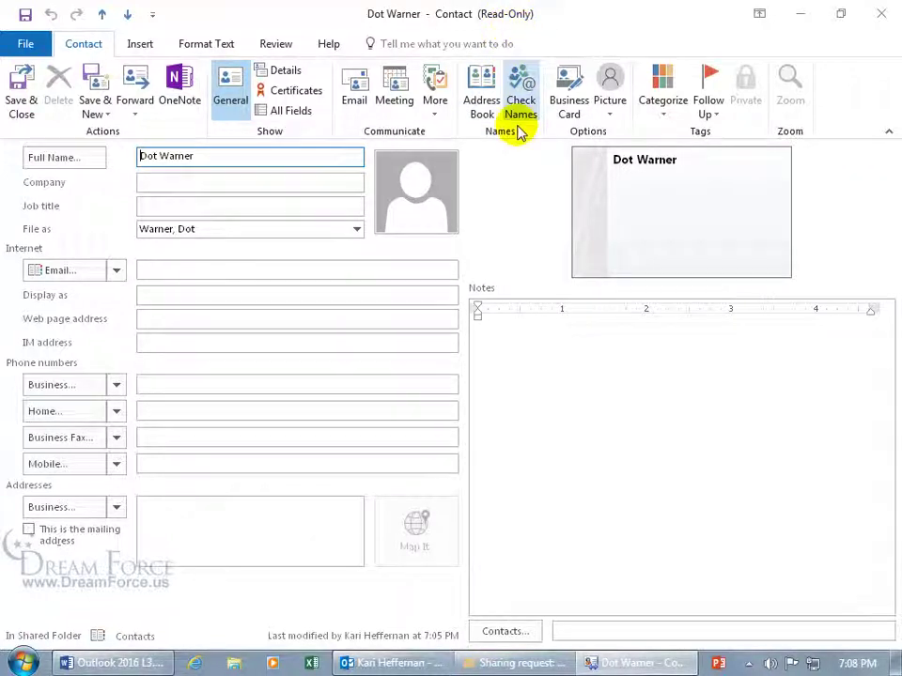
# Try adding a note to the read-only contact, decline saving a copy, and close it unsaved.
pyautogui.click(520, 336)
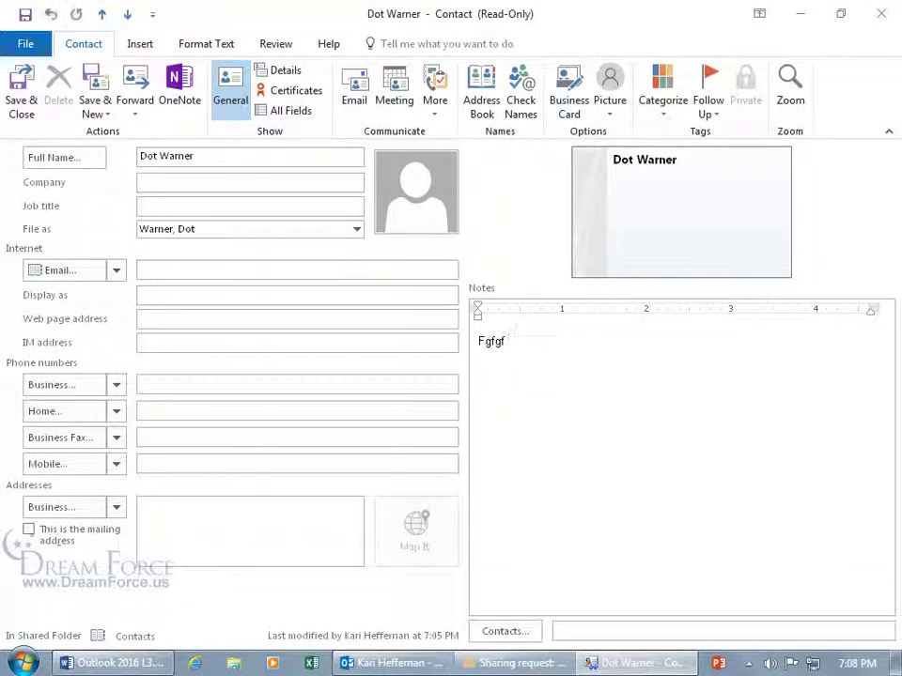
pyautogui.doubleClick(24, 13)
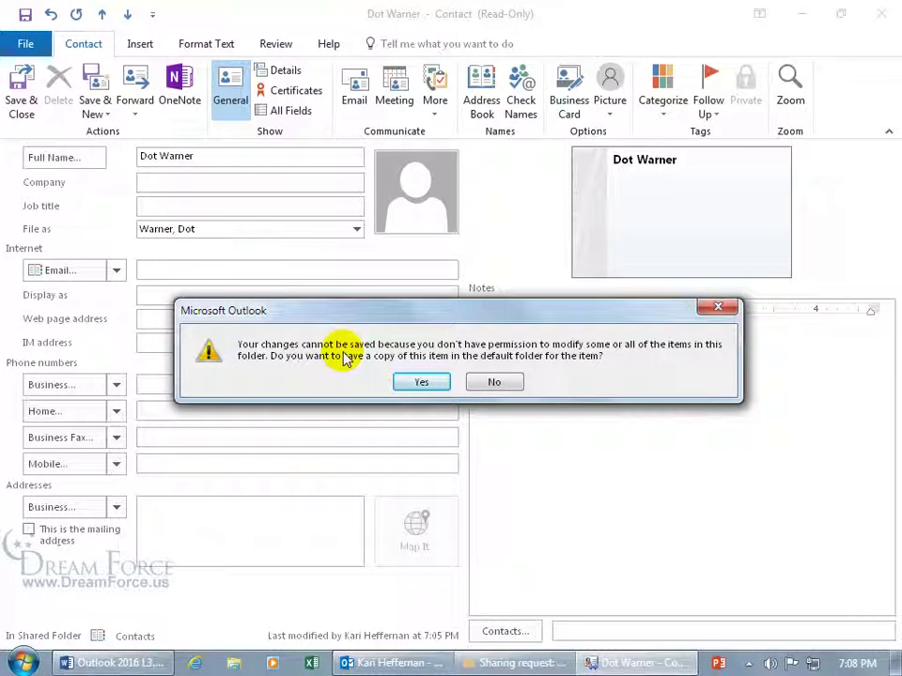
pyautogui.click(507, 380)
pyautogui.click(881, 13)
pyautogui.click(457, 382)
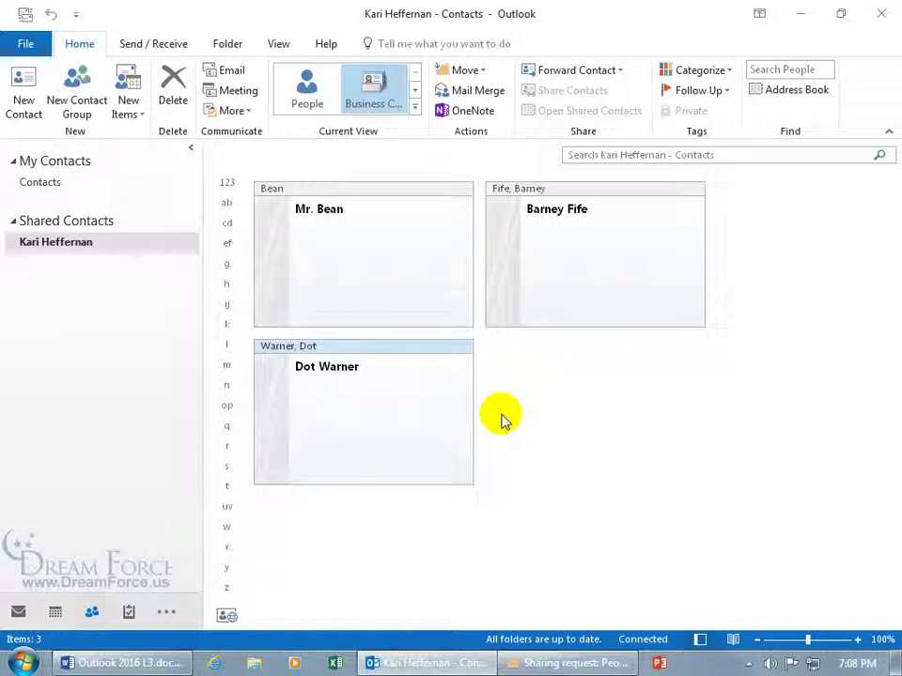
# Add an 's' to the end of the W contact's full name and save it.
pyautogui.doubleClick(372, 376)
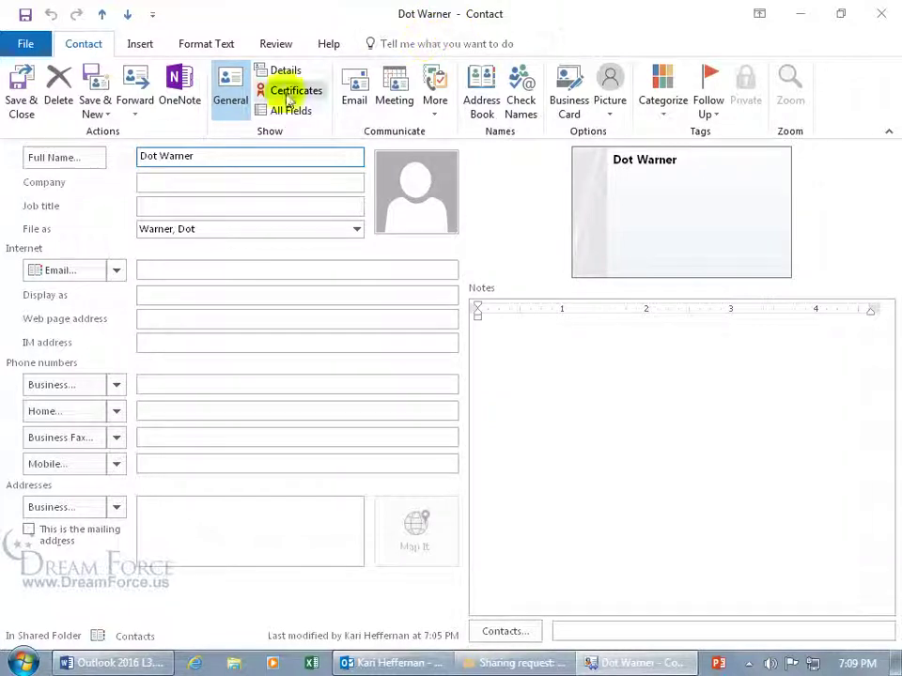
pyautogui.click(210, 154)
pyautogui.write('d')
pyautogui.press('BackSpace')
pyautogui.write('s')
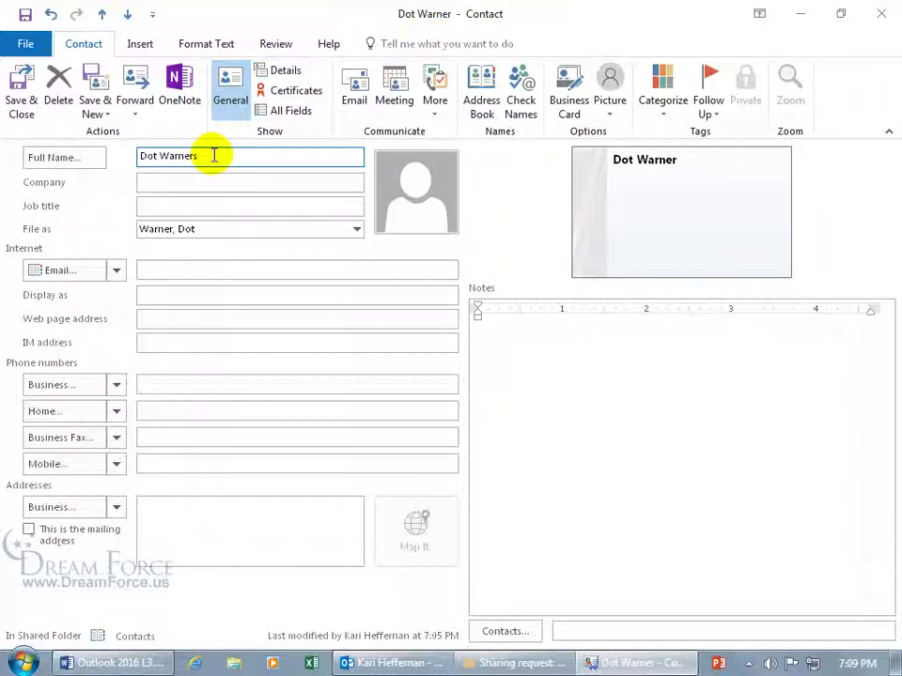
pyautogui.press('Tab')
pyautogui.click(24, 89)
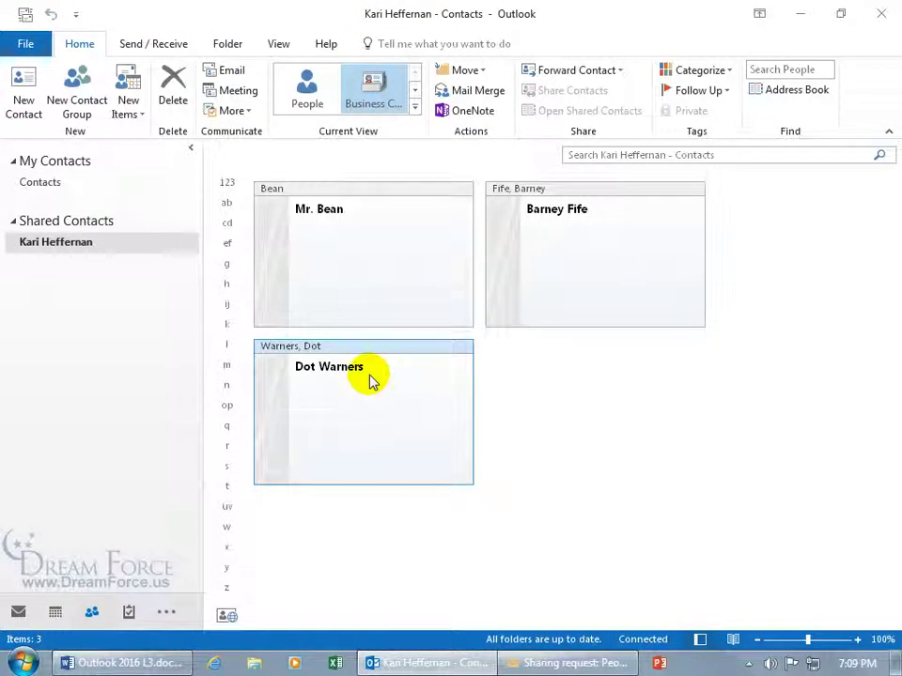
pyautogui.click(369, 377)
# Reopen the People sharing request and allow it, sharing your Contacts as Reviewer.
pyautogui.click(18, 614)
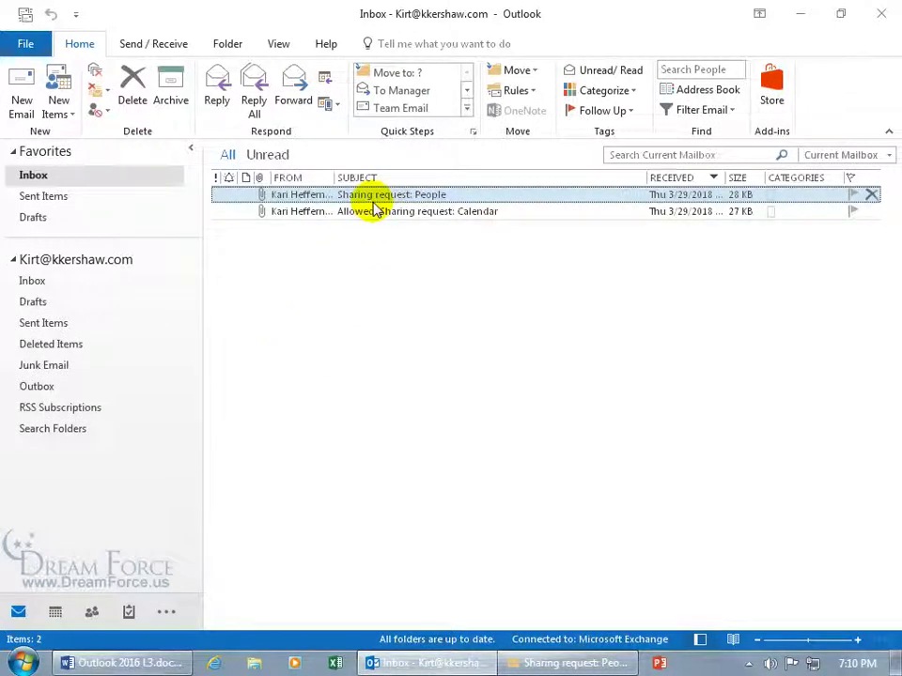
pyautogui.doubleClick(372, 194)
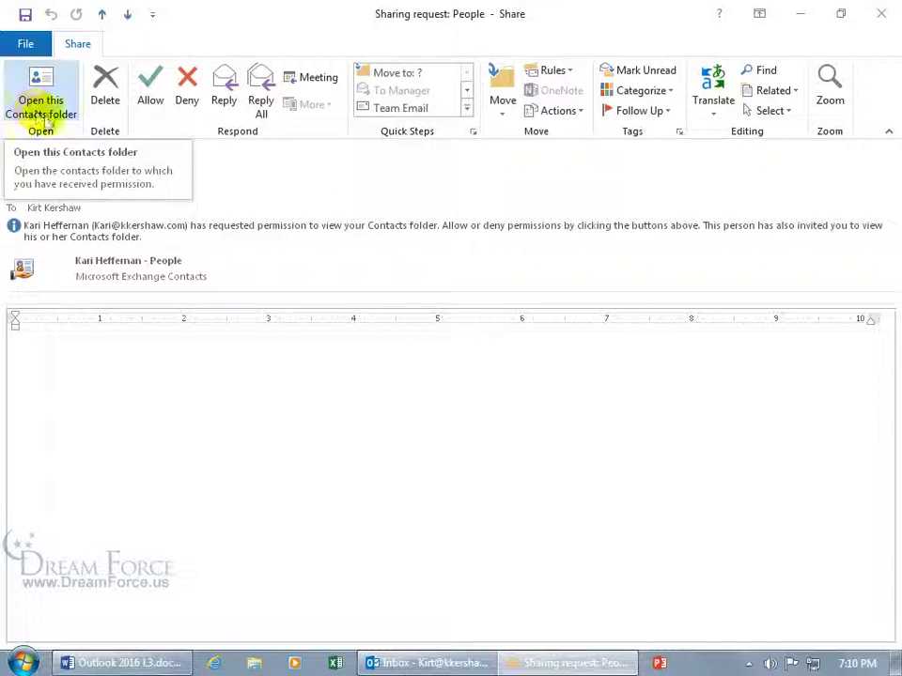
pyautogui.click(155, 111)
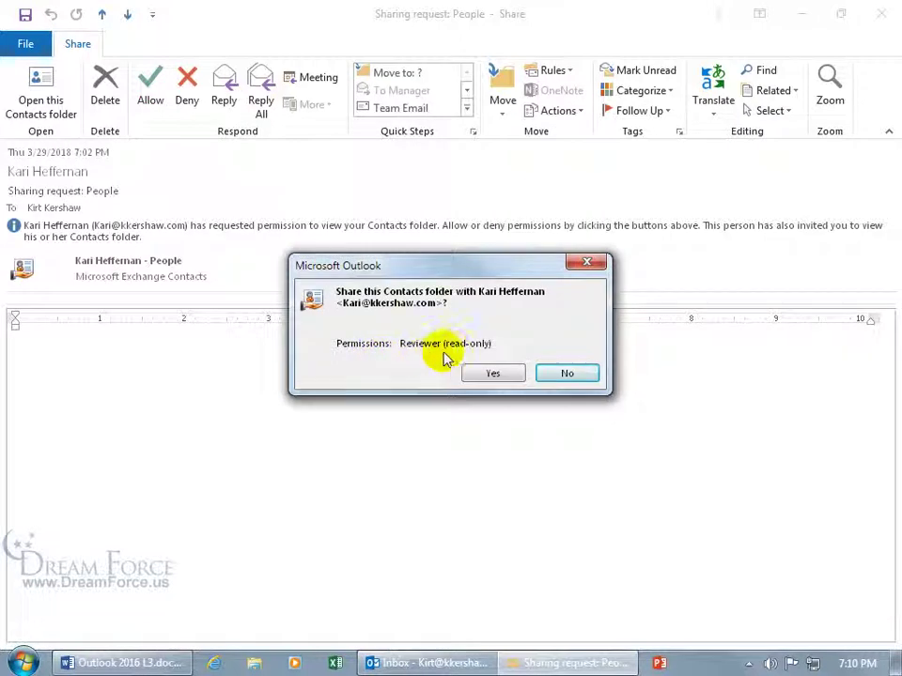
pyautogui.click(488, 374)
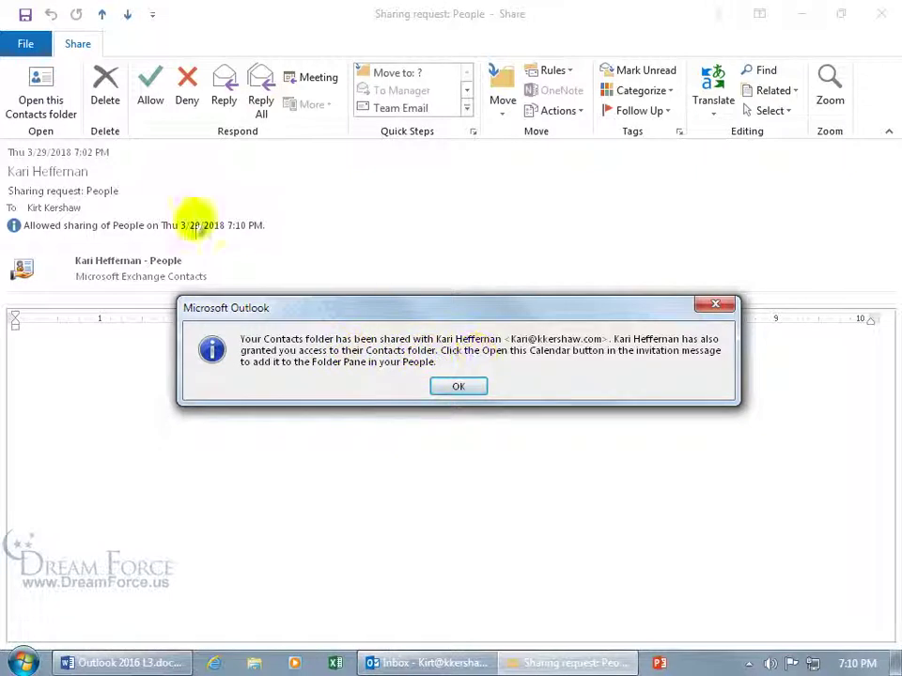
pyautogui.click(457, 386)
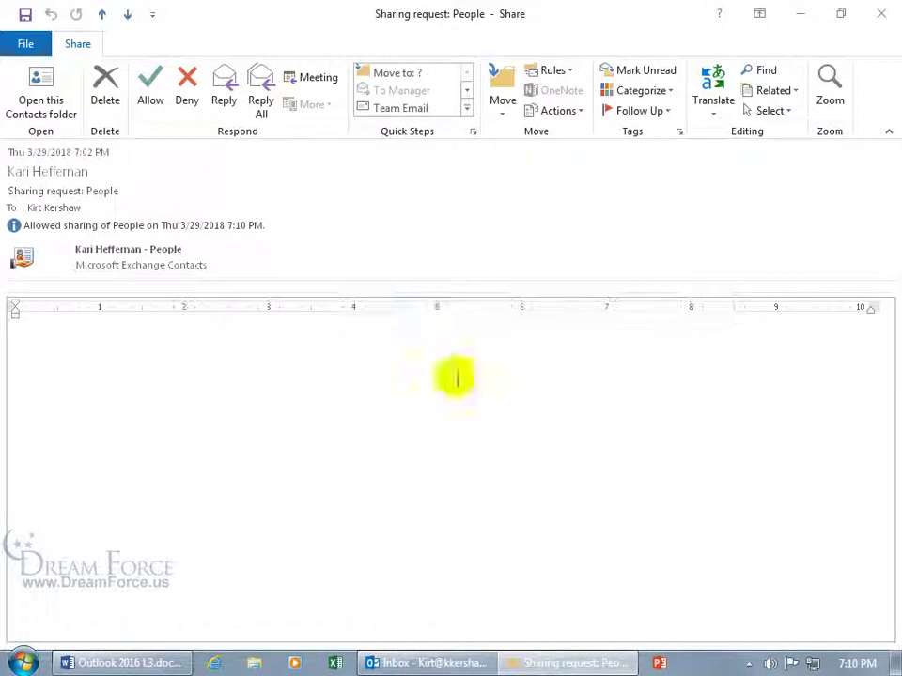
pyautogui.click(881, 16)
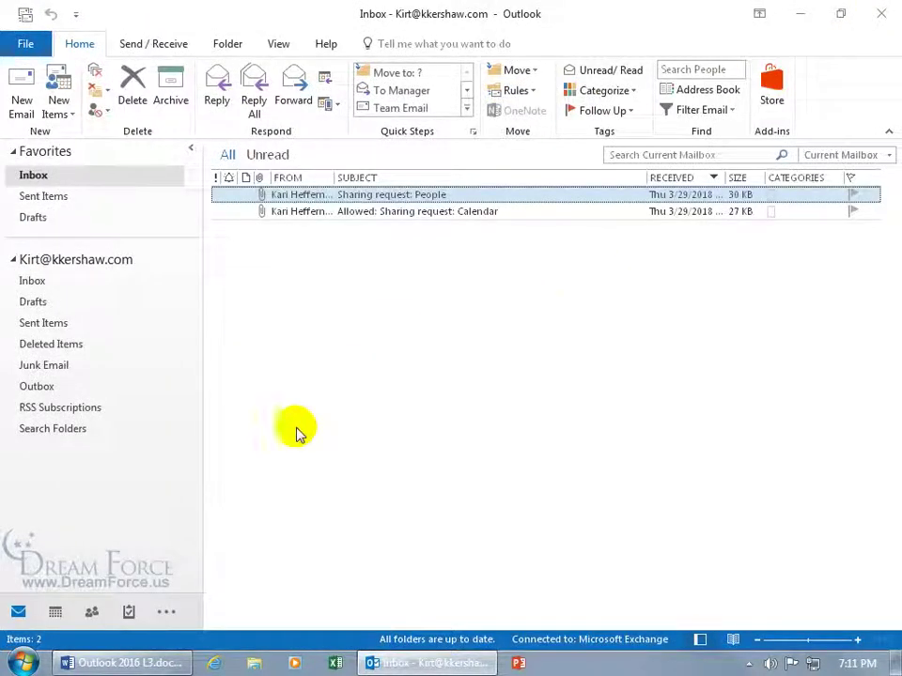
# Open the Folder Permissions of your own Contacts folder.
pyautogui.click(98, 612)
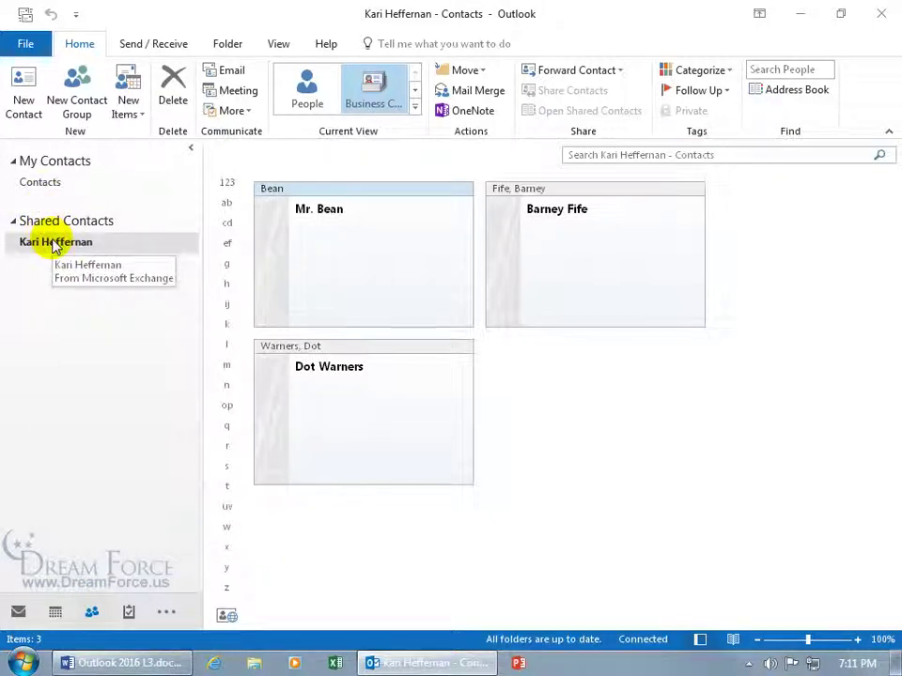
pyautogui.click(40, 185)
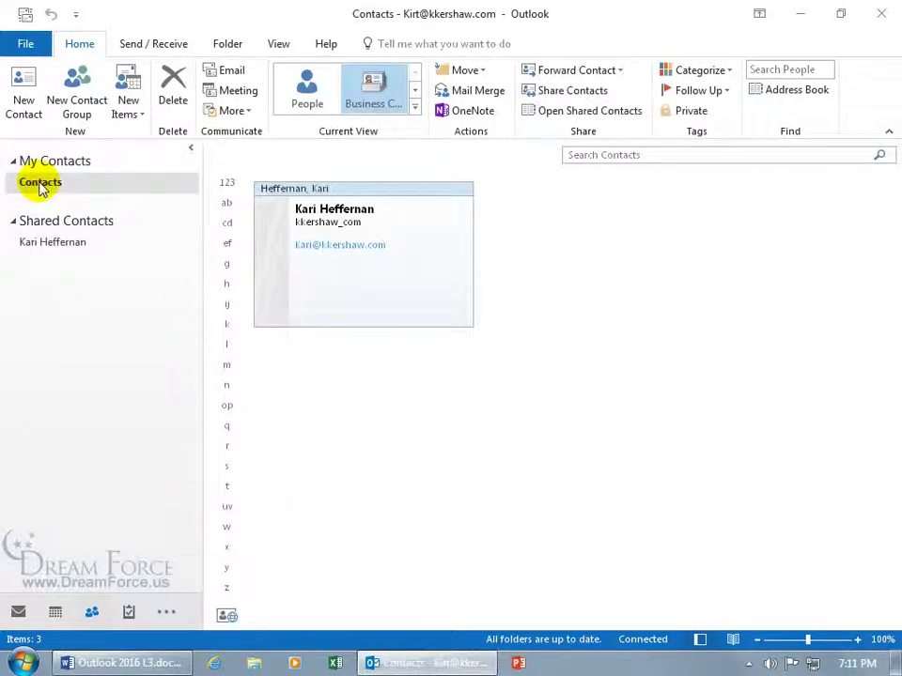
pyautogui.rightClick(40, 187)
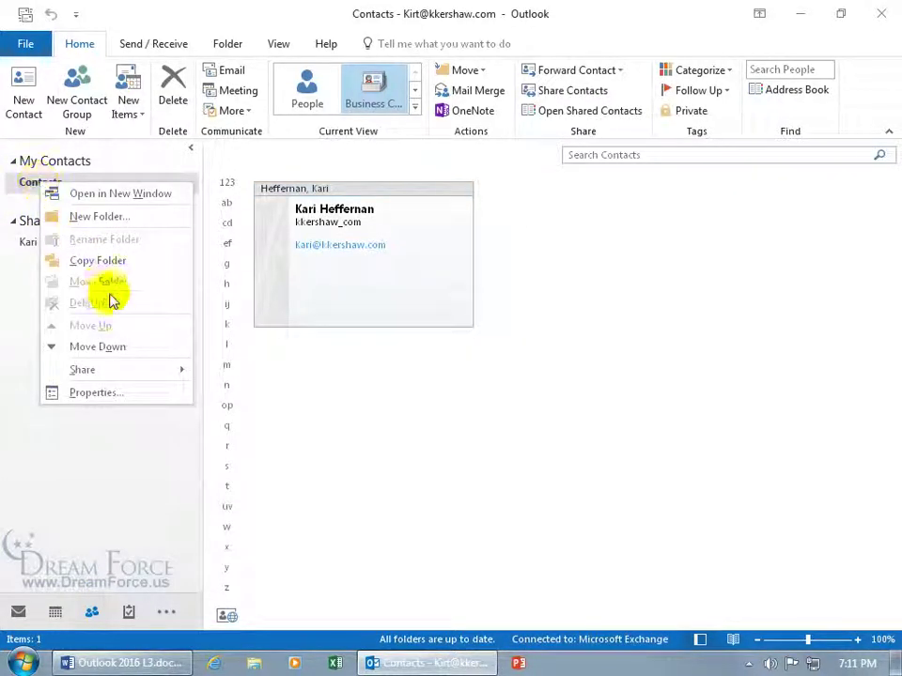
pyautogui.moveTo(126, 372)
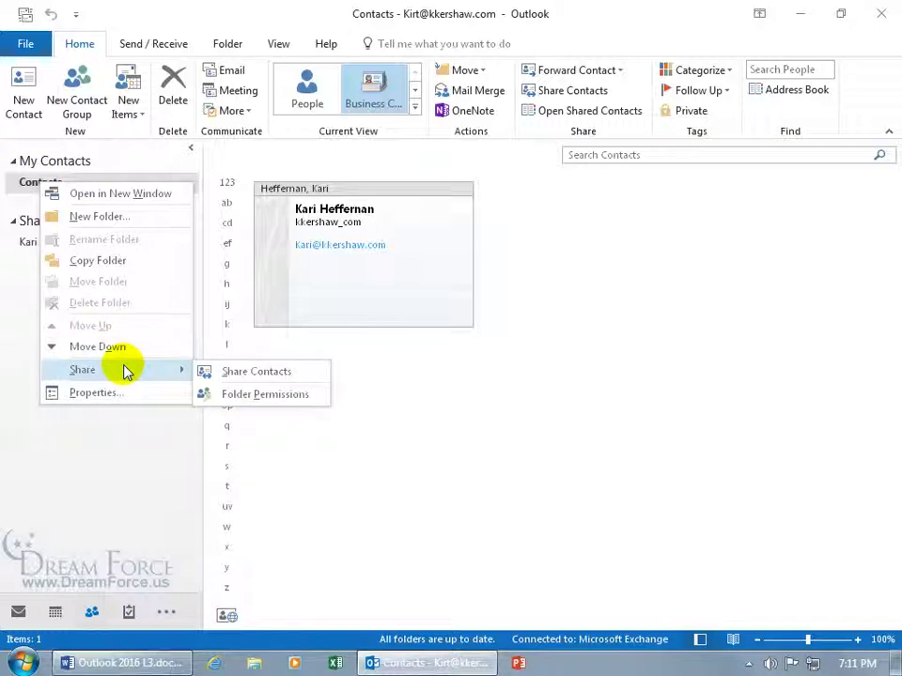
pyautogui.click(271, 396)
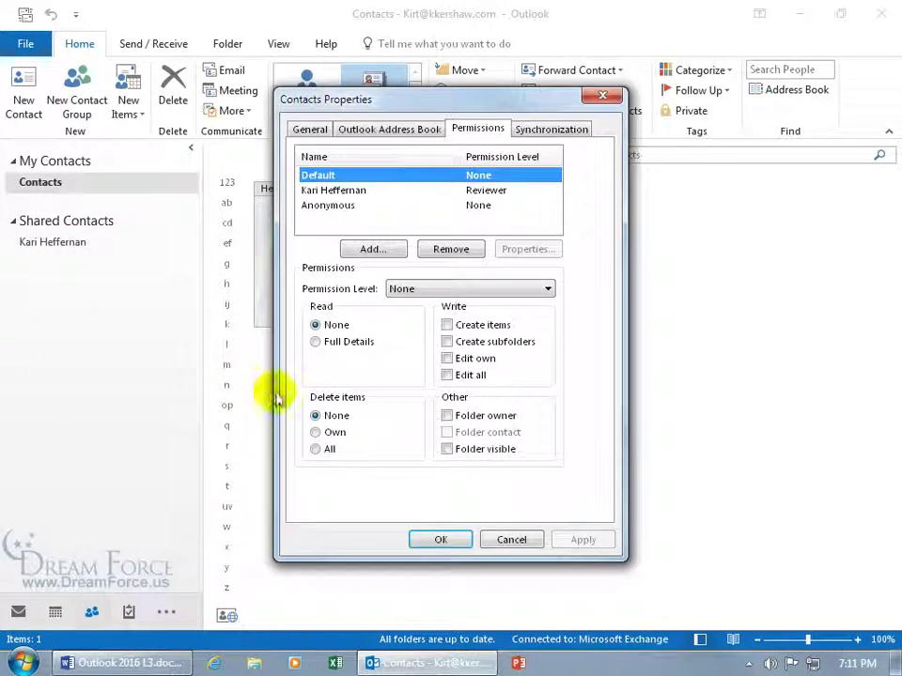
# Change the colleague's permission level to Editor and save it.
pyautogui.click(342, 190)
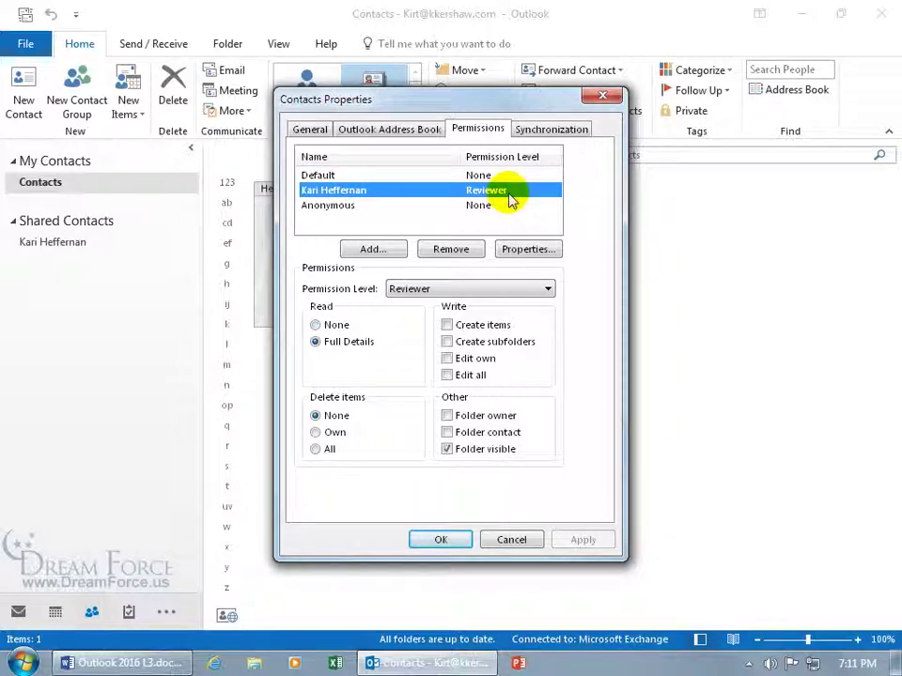
pyautogui.click(530, 289)
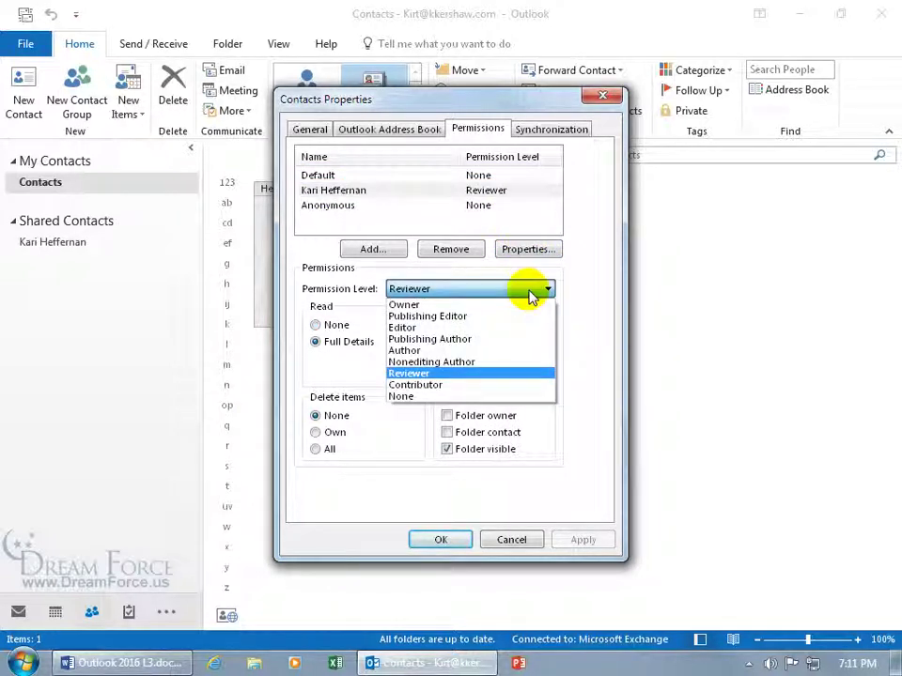
pyautogui.click(486, 349)
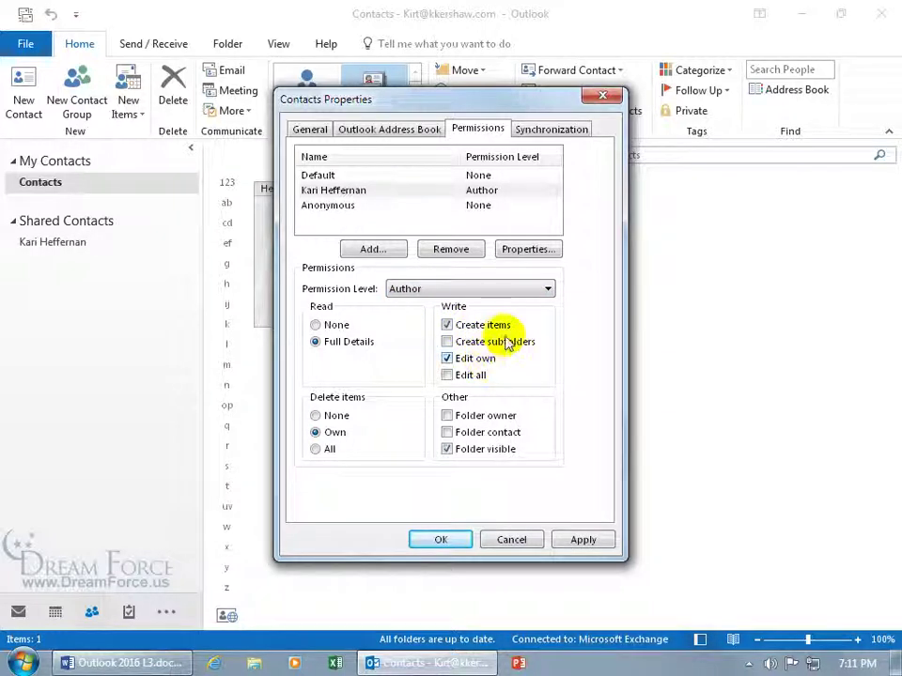
pyautogui.click(528, 291)
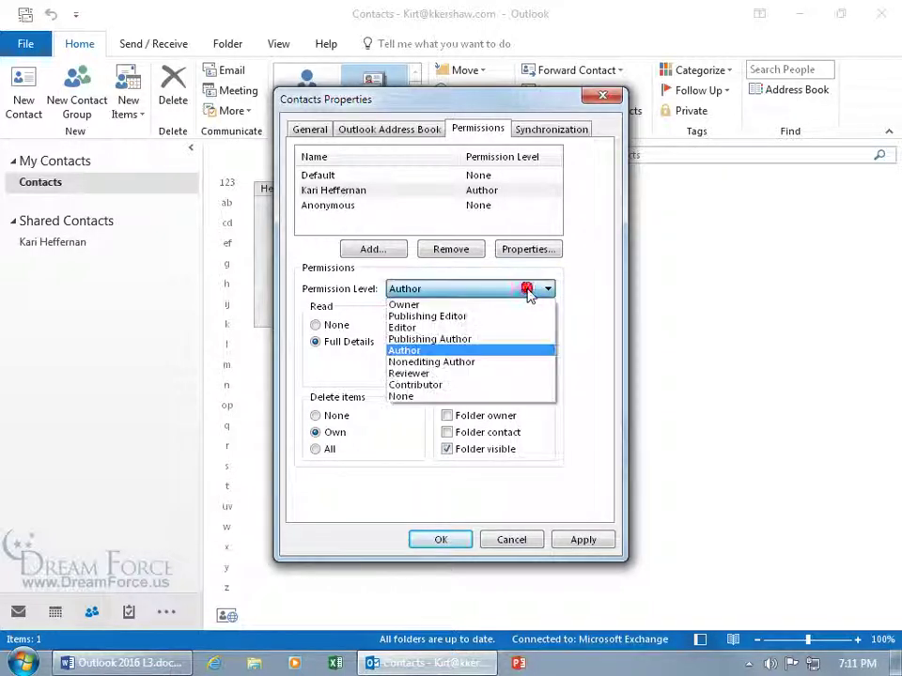
pyautogui.click(481, 326)
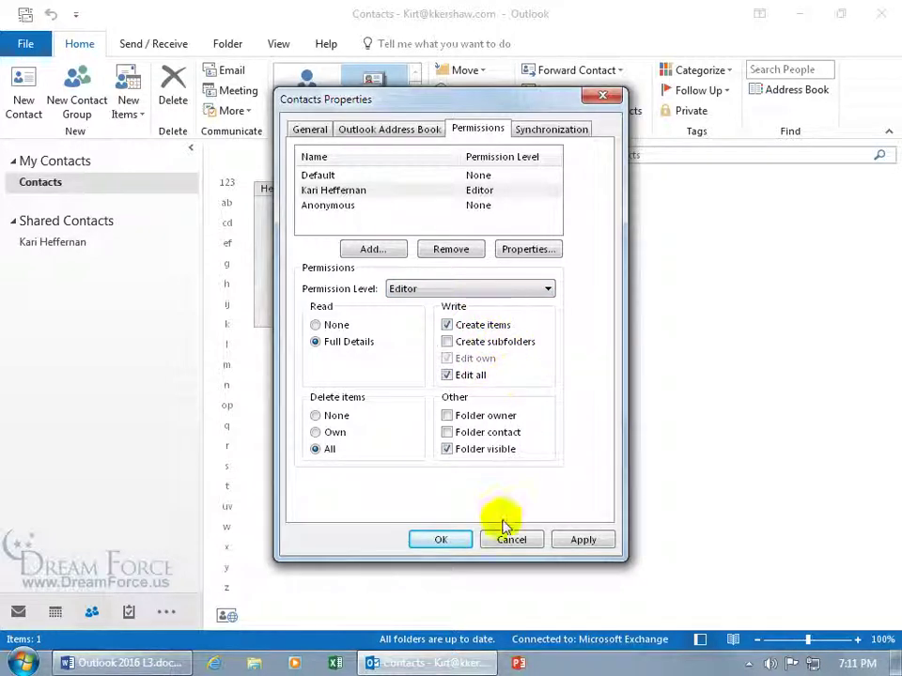
pyautogui.click(437, 543)
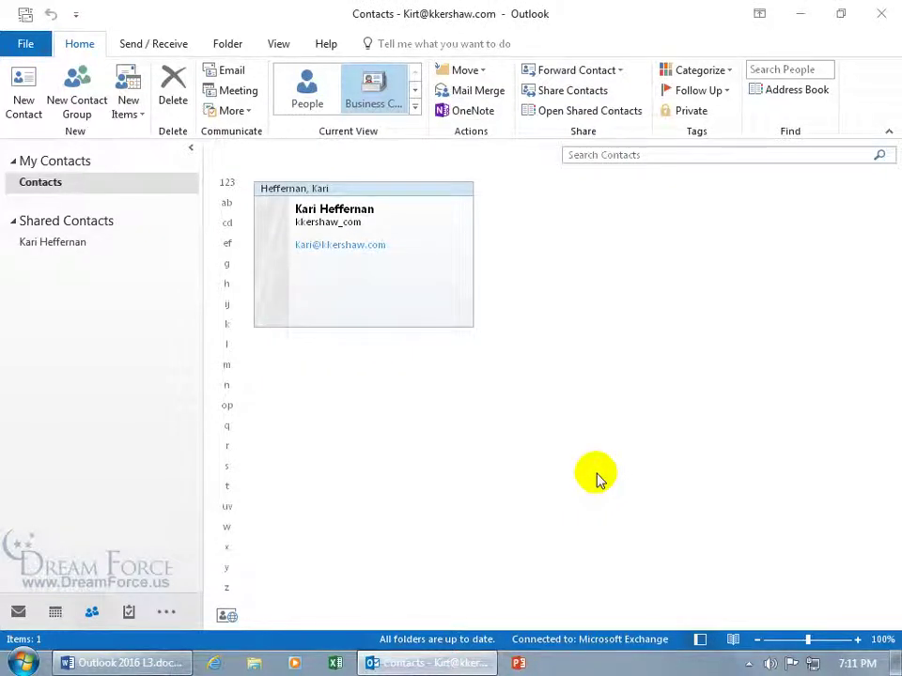
# Deny the People sharing request, sending the response immediately, and close the message.
pyautogui.click(17, 611)
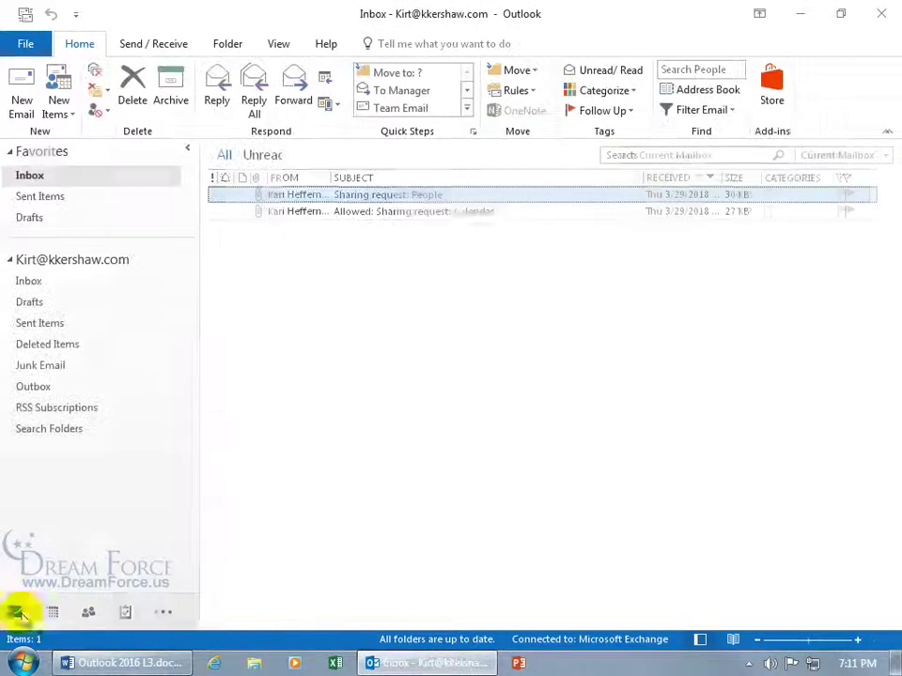
pyautogui.doubleClick(353, 196)
pyautogui.click(188, 94)
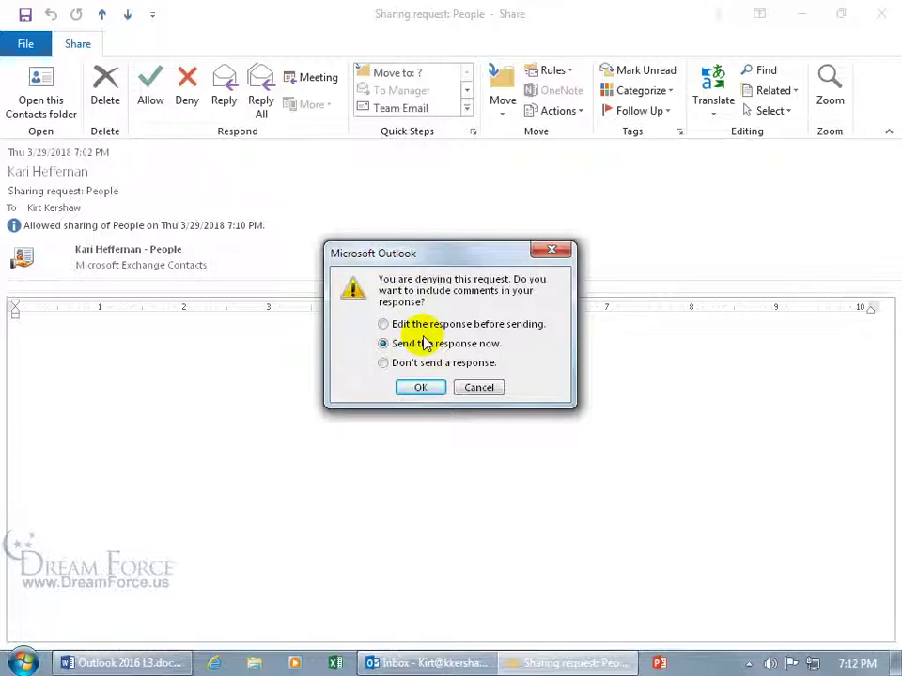
pyautogui.click(422, 387)
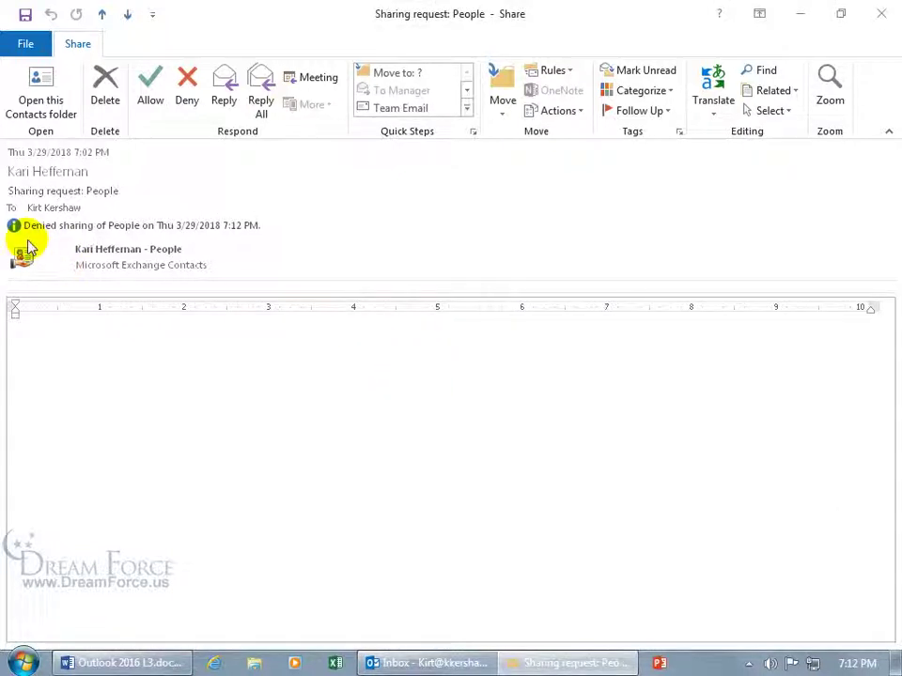
pyautogui.click(882, 13)
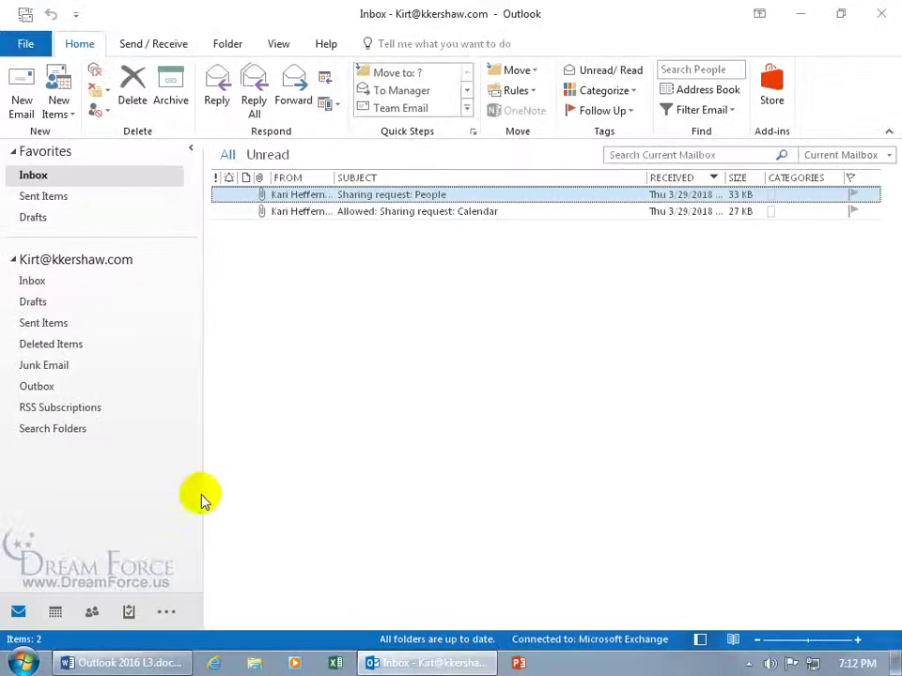
# Open the Contacts folder permissions to confirm only Default and Anonymous remain, both at None.
pyautogui.click(91, 612)
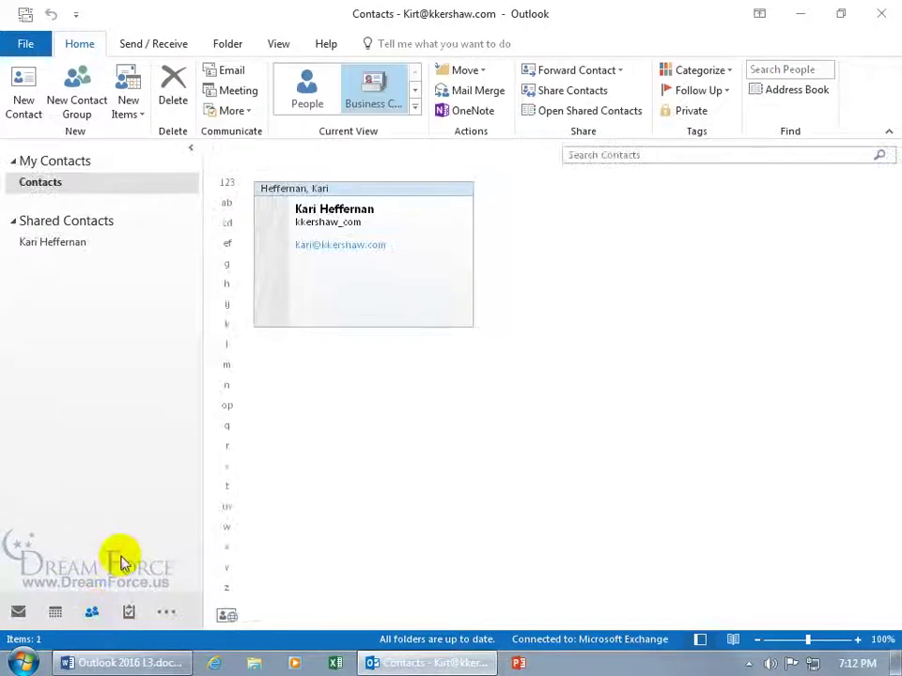
pyautogui.rightClick(54, 185)
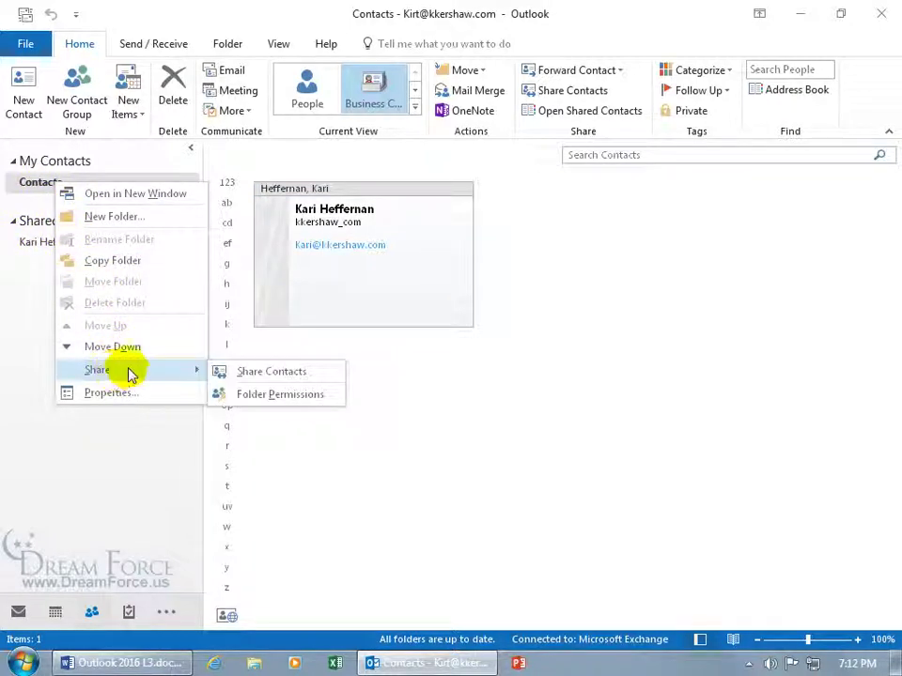
pyautogui.click(273, 395)
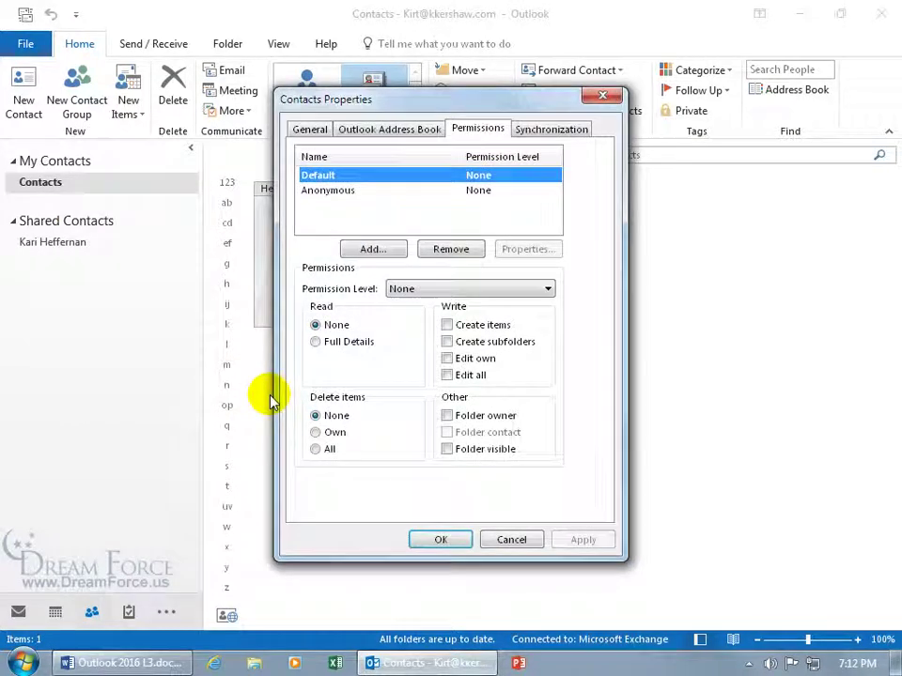